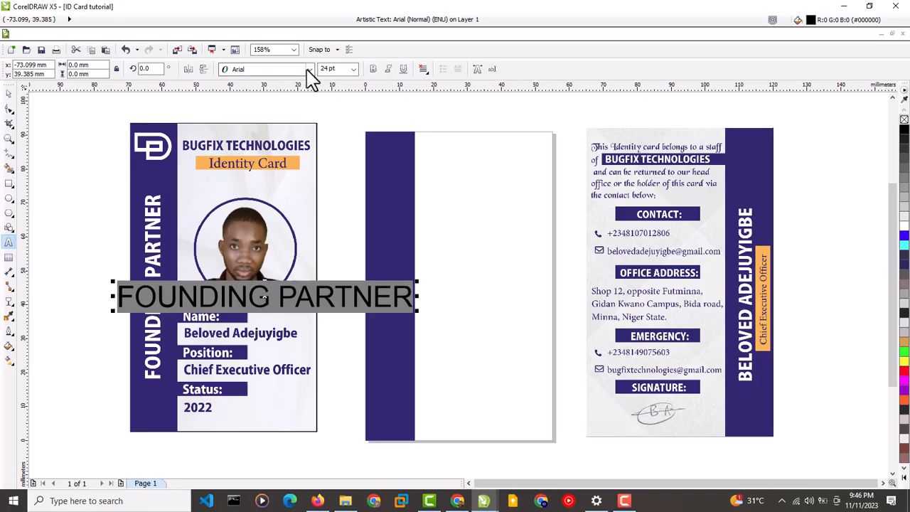
- Set the FOUNDING PARTNER text to Bahnschrift SemiBold Condensed and colour it white over the blank card's blue band
click(307, 68)
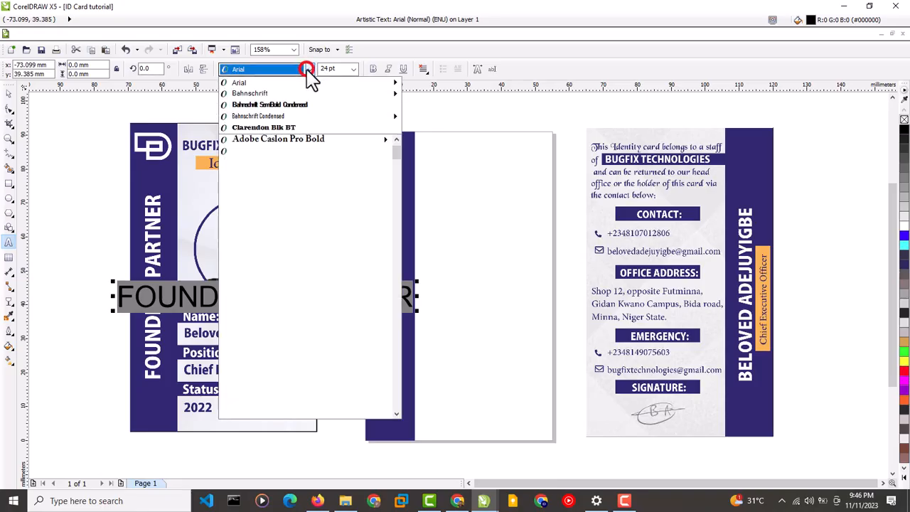
click(271, 106)
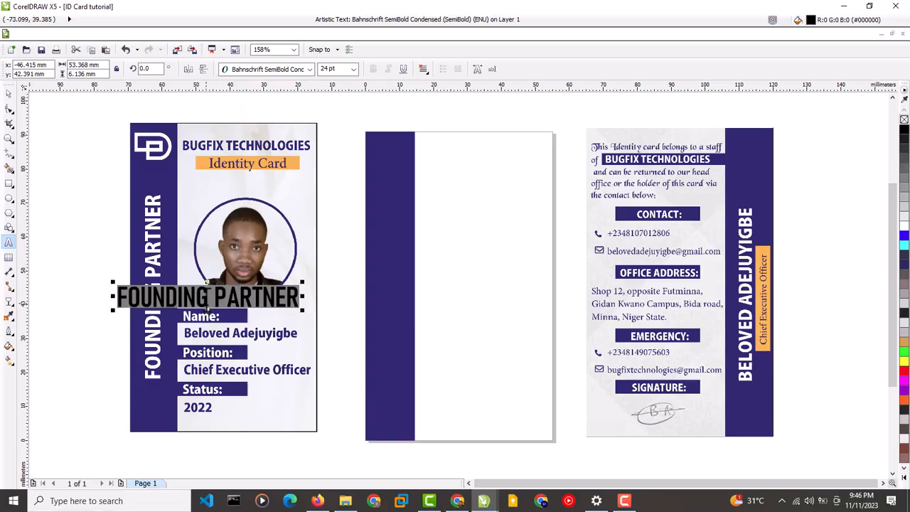
click(9, 93)
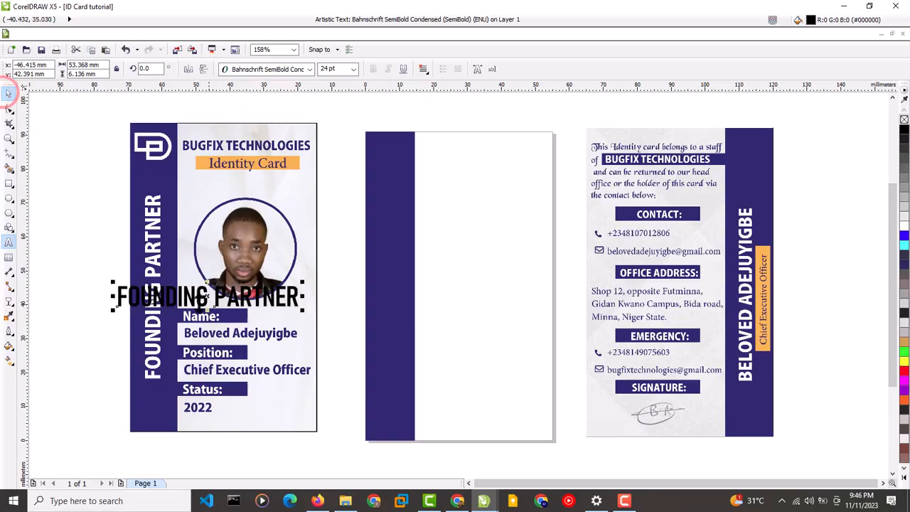
drag(203, 295, 418, 297)
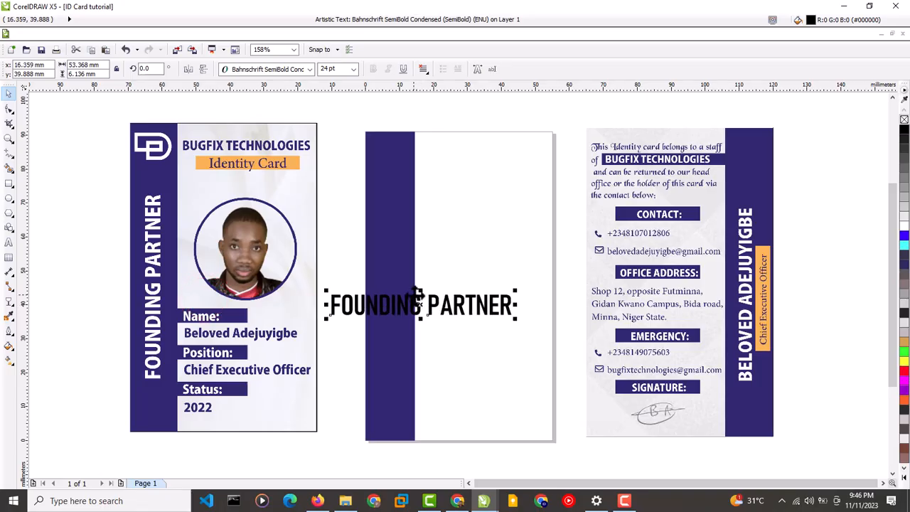
click(904, 227)
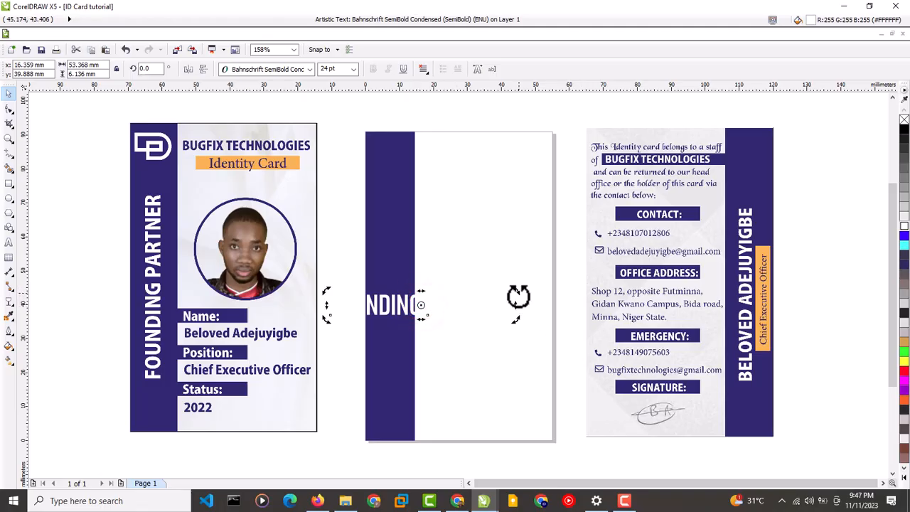
- Rotate the white FOUNDING PARTNER text to exactly 90 degrees so it reads upward
drag(518, 295, 393, 209)
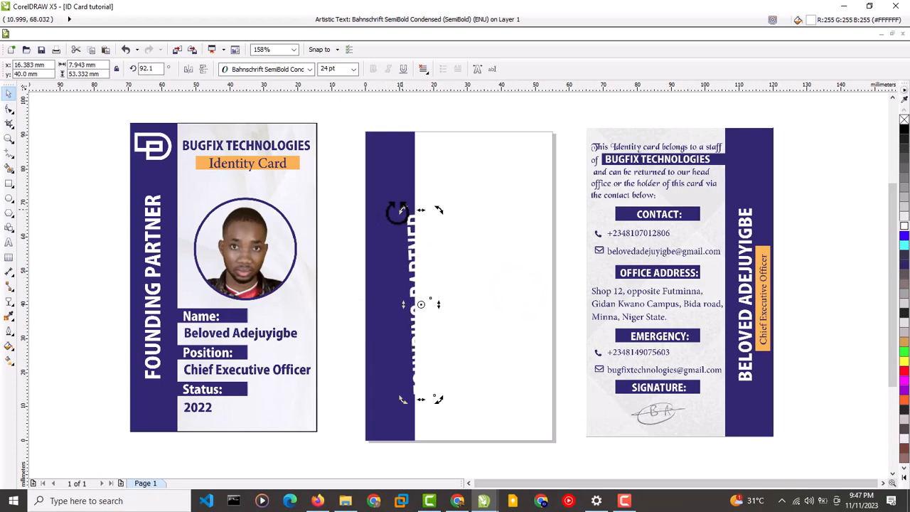
click(162, 70)
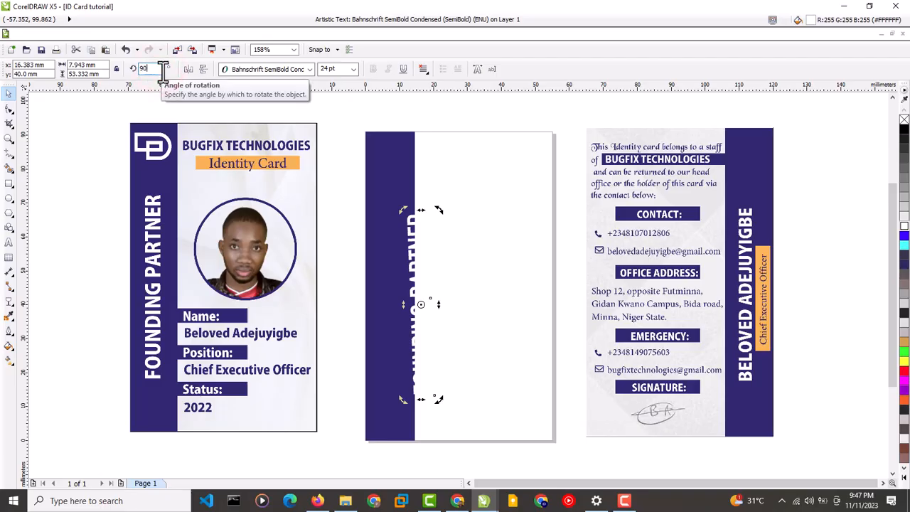
text(90)
key(Return)
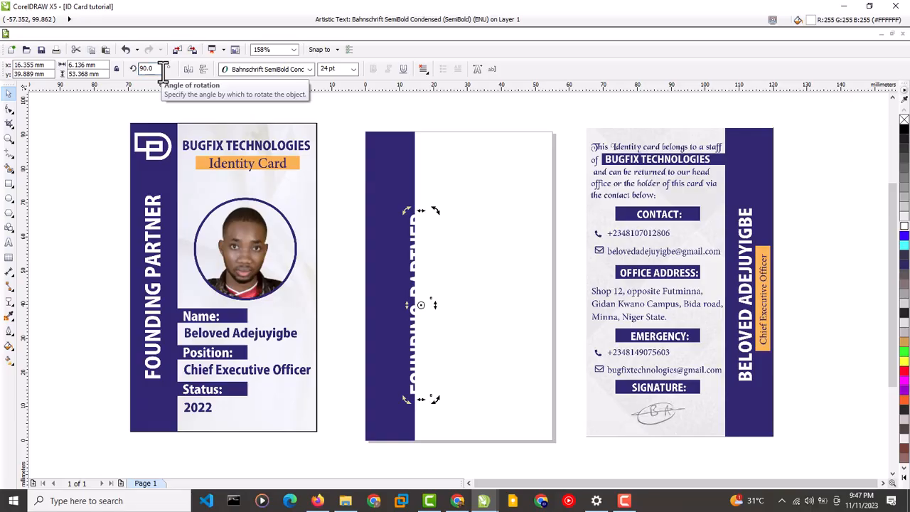
- Move the vertical FOUNDING PARTNER text into the middle of the blank card's blue band
click(425, 309)
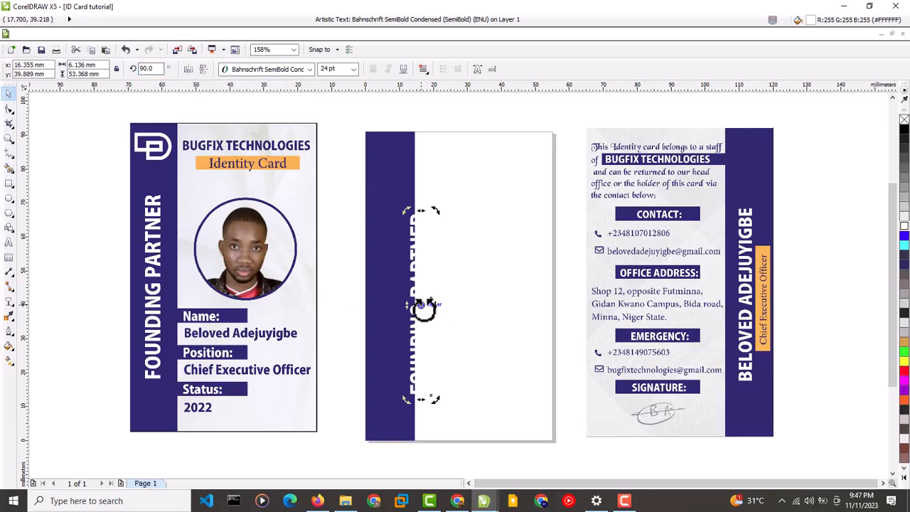
drag(421, 304, 389, 305)
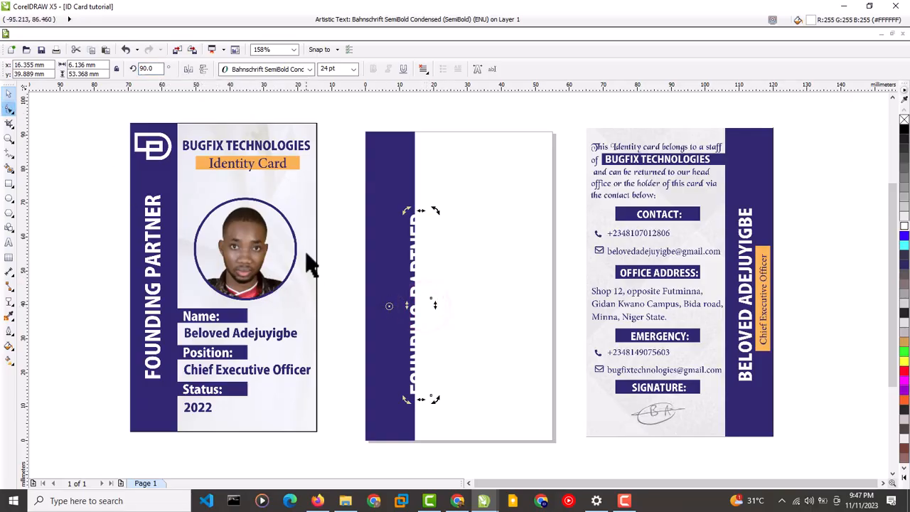
click(420, 305)
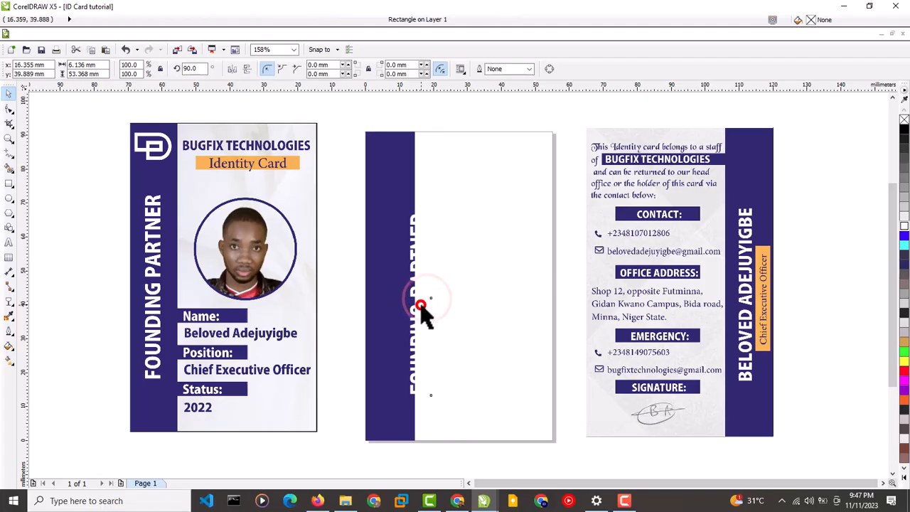
drag(421, 304, 387, 290)
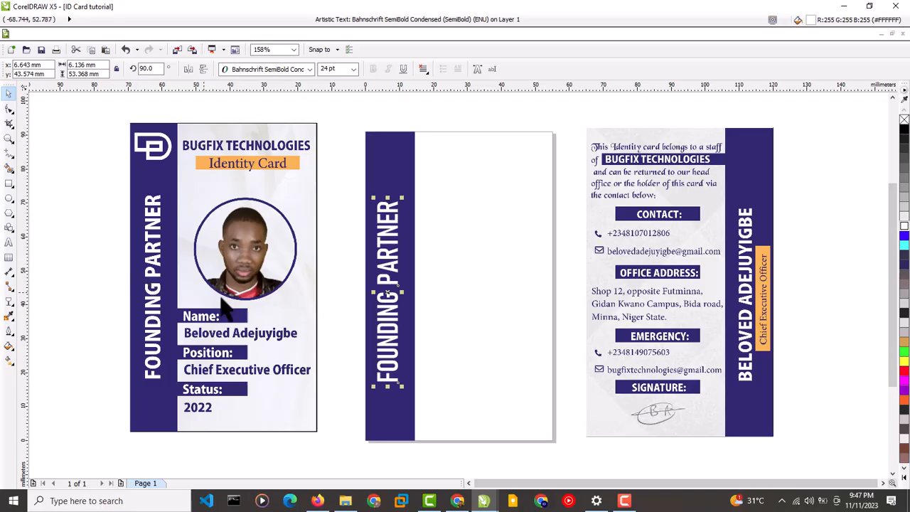
click(79, 287)
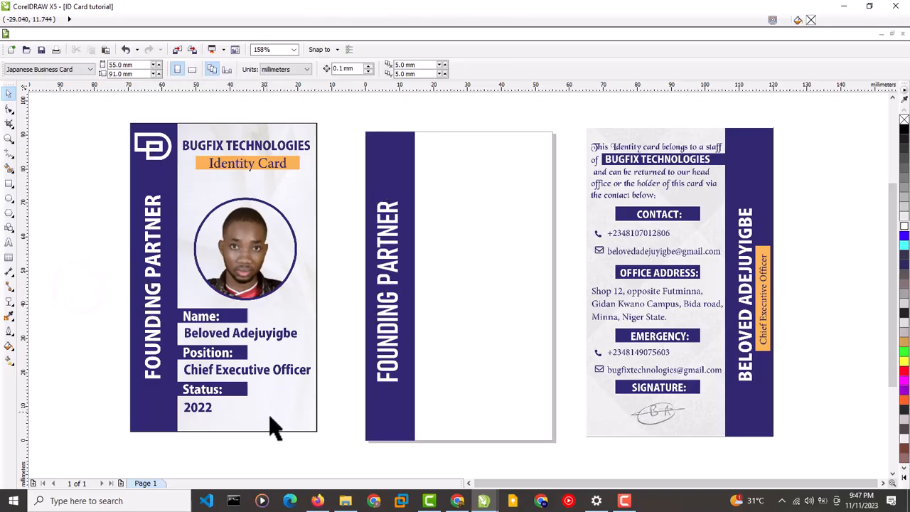
- Switch to File Explorer and bring the "white logo" image from Bugfix Technologies' Logo folder into the CorelDRAW drawing
click(345, 500)
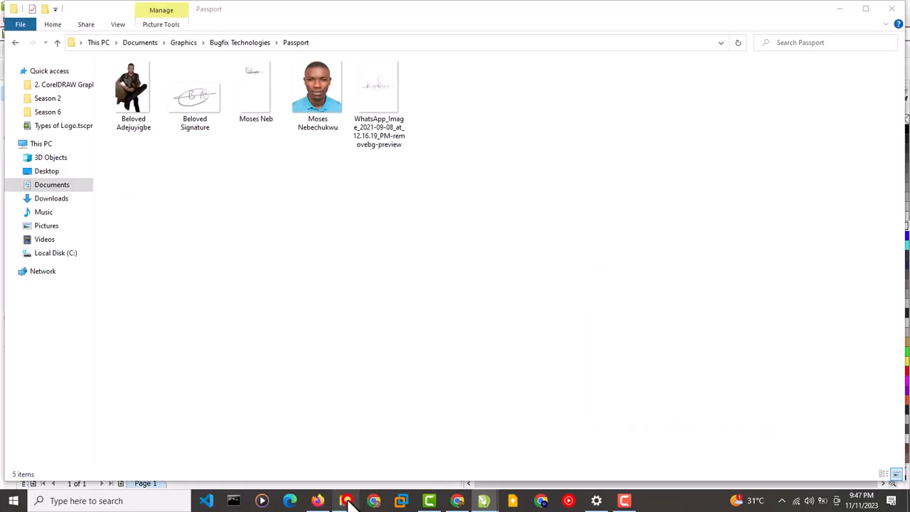
click(222, 44)
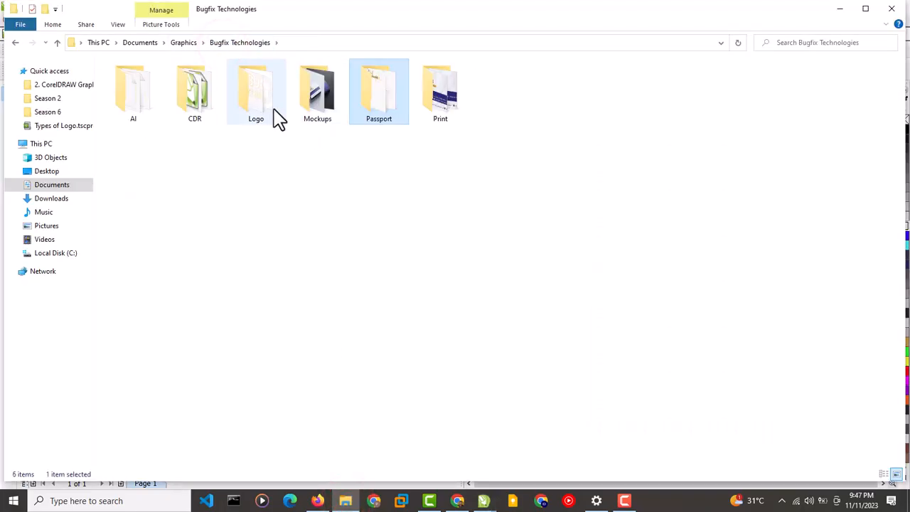
double_click(274, 118)
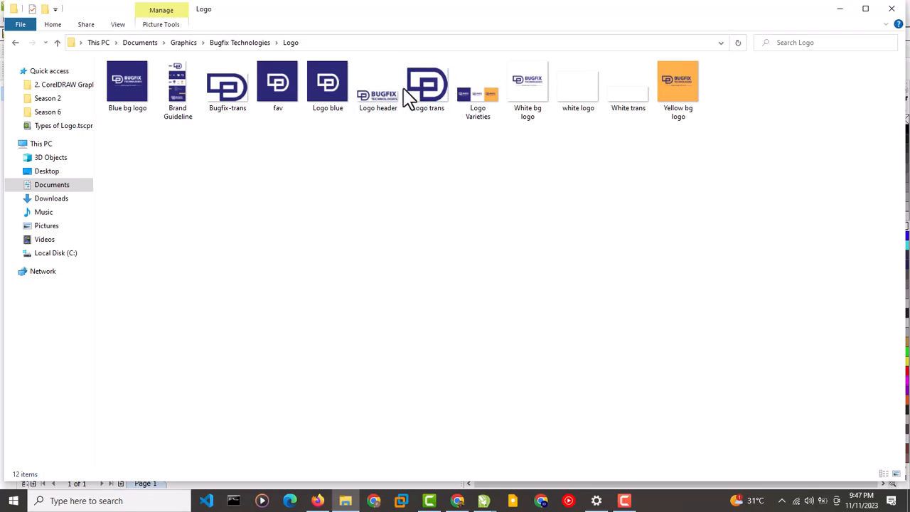
drag(580, 111, 481, 294)
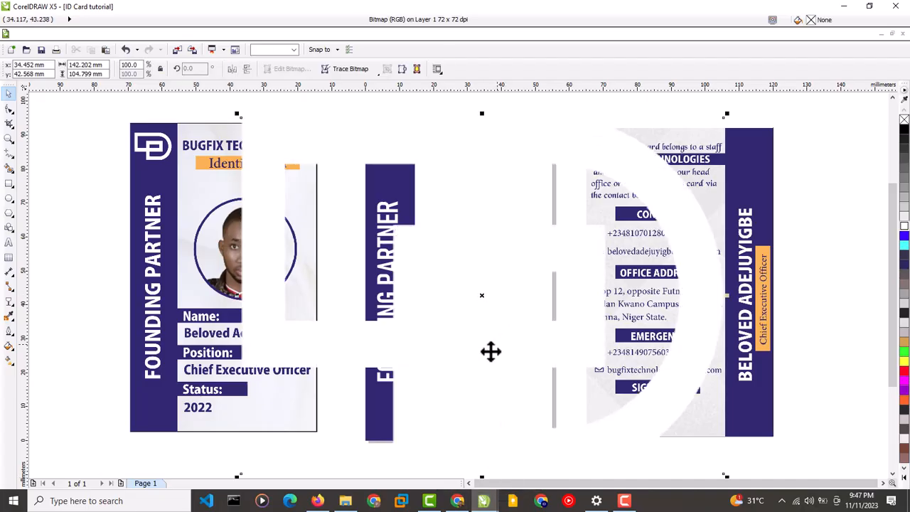
- Scale the white logo down to about 6.5% and place it above FOUNDING PARTNER in the card's blue band
drag(237, 476, 688, 203)
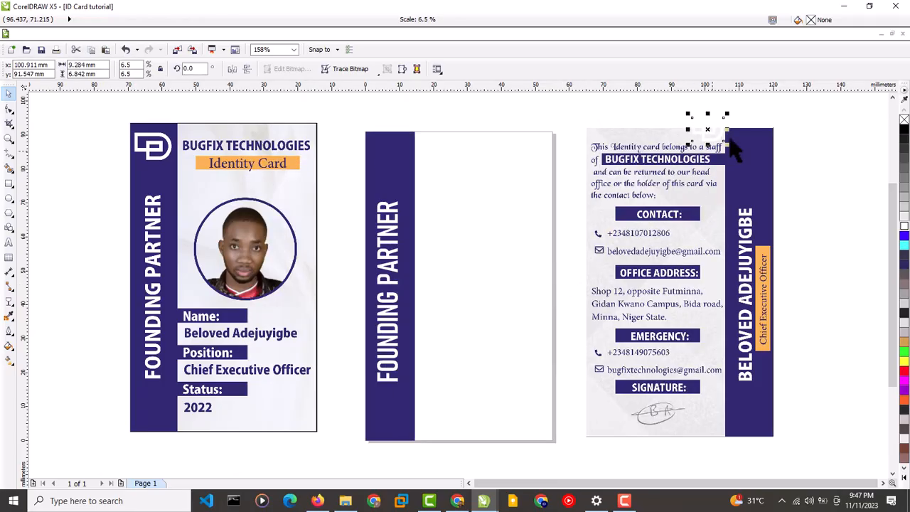
drag(707, 132, 387, 162)
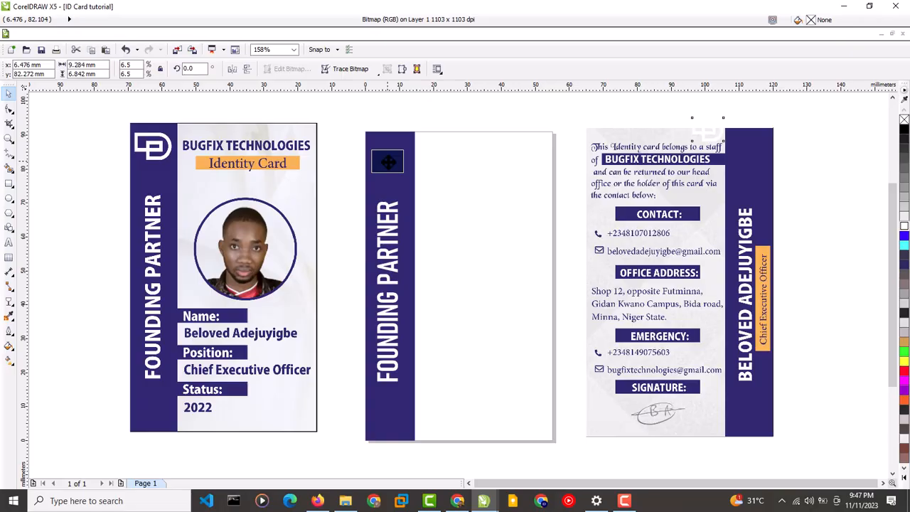
drag(388, 162, 388, 162)
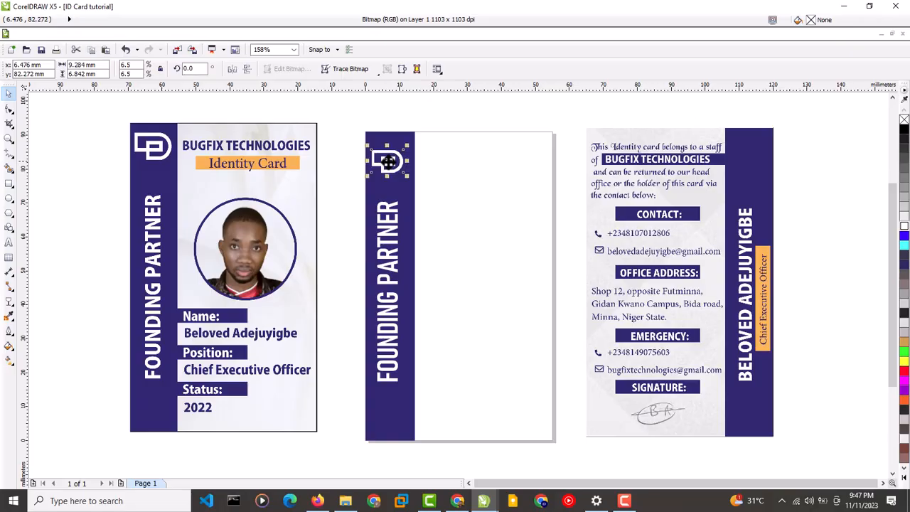
click(347, 238)
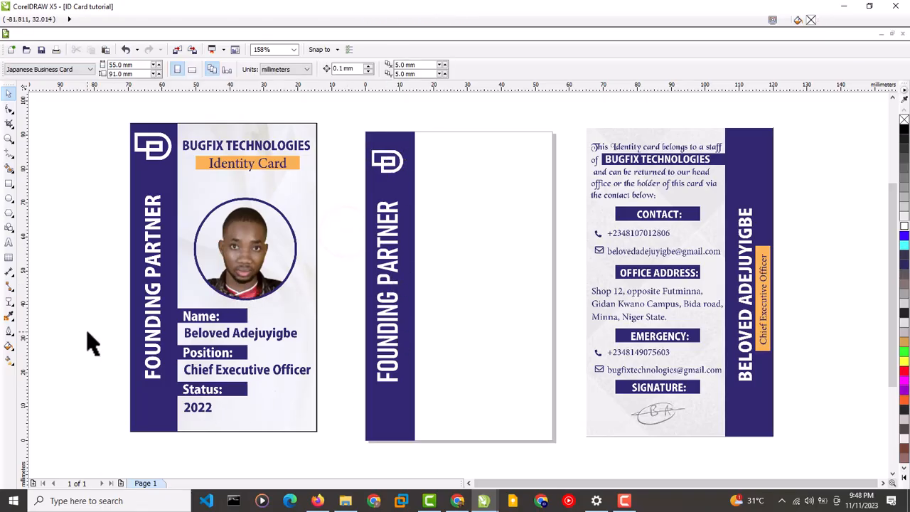
- Draw a label bar about 17.9 by 4.4 mm beside the blue band's lower half and fill it with the band's sampled blue
click(9, 184)
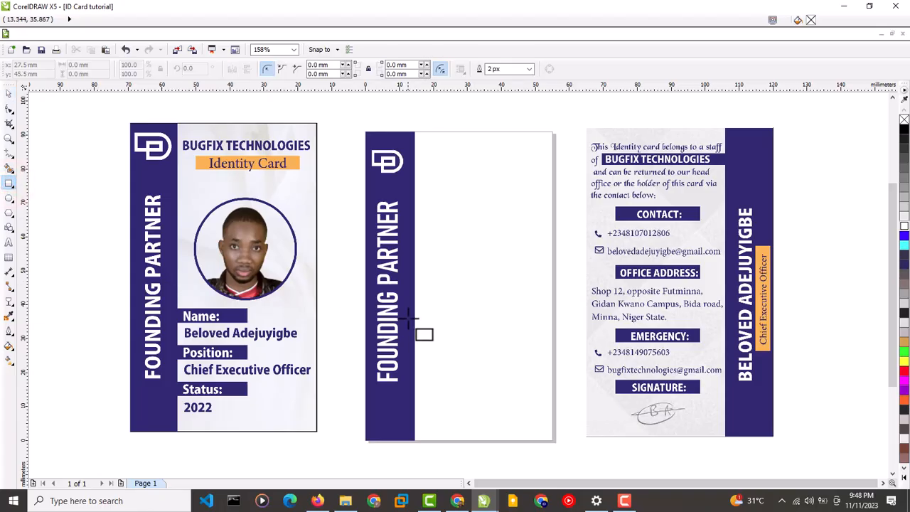
drag(416, 319, 476, 334)
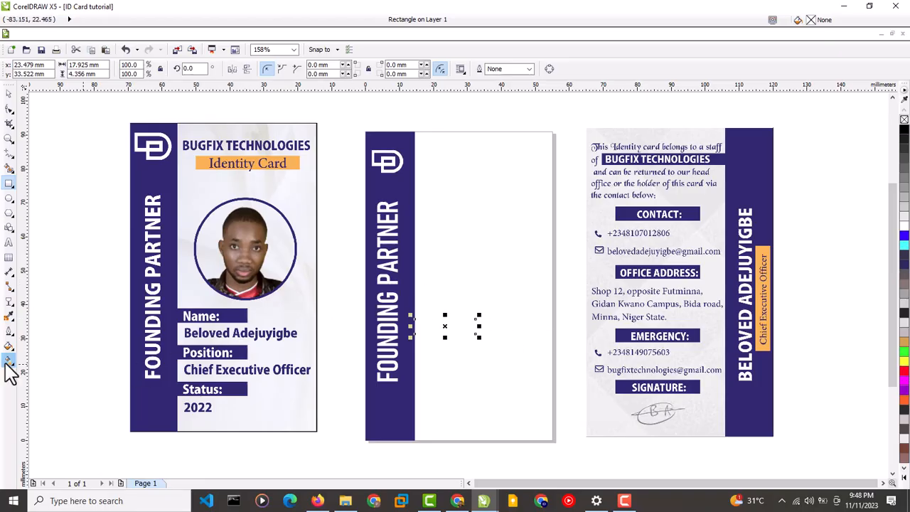
click(8, 318)
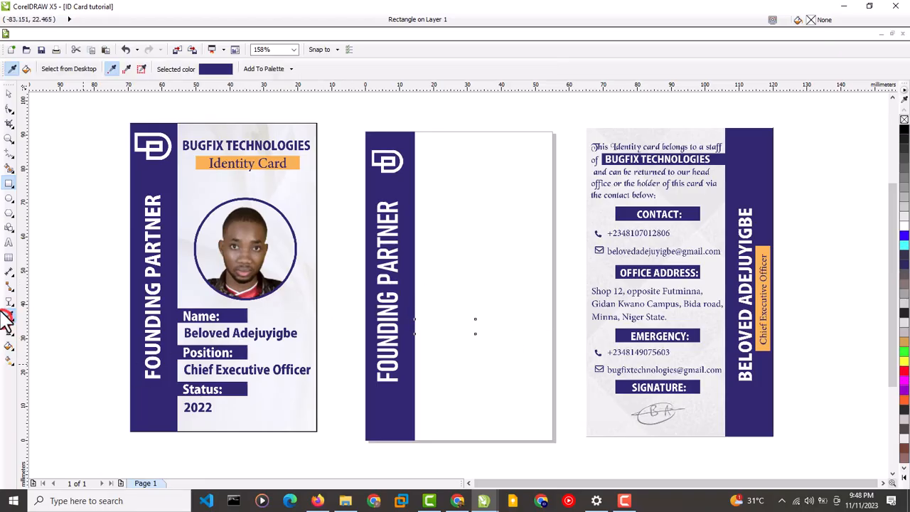
click(411, 379)
click(447, 326)
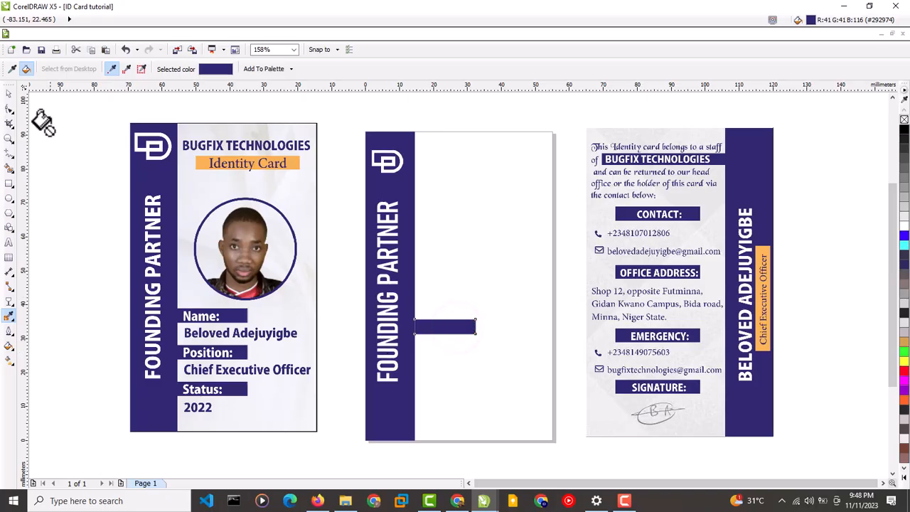
click(8, 94)
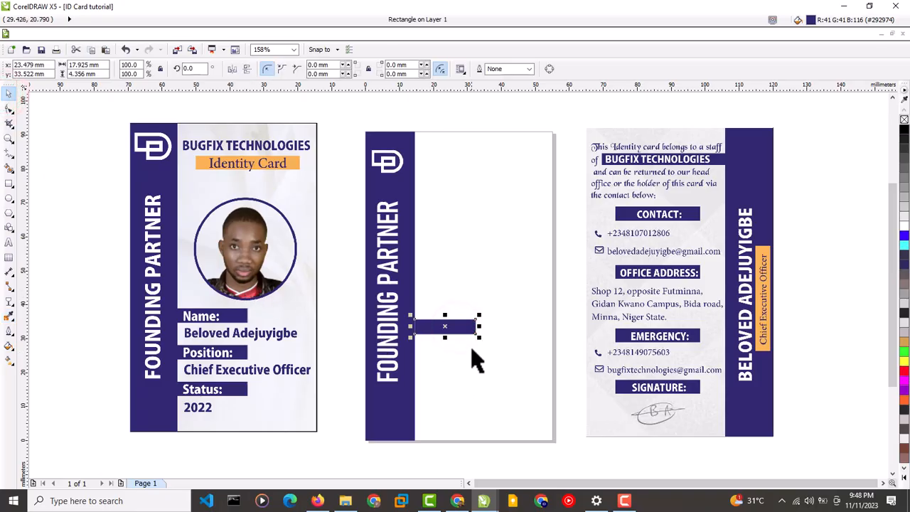
- Widen the blue label bar to about 19.8 mm by extending its left end into the band
drag(450, 329, 406, 326)
click(432, 357)
click(434, 325)
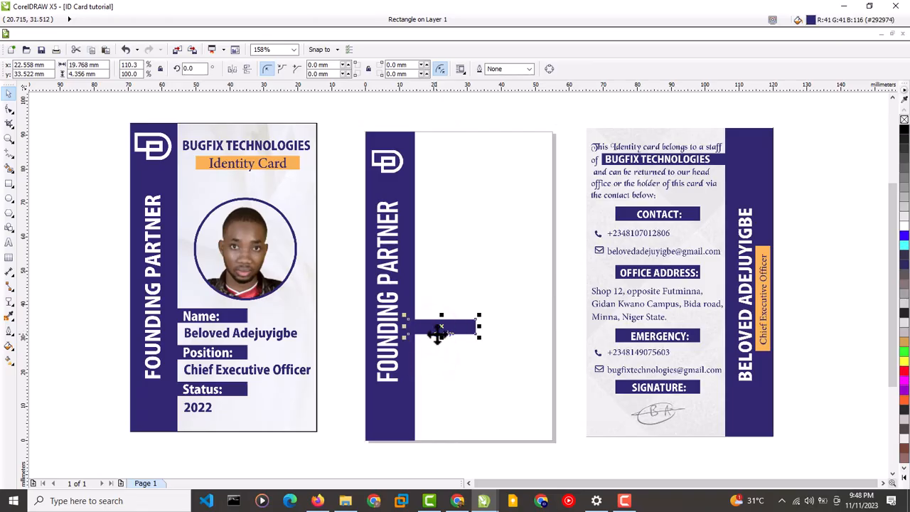
- Duplicate the blue label bar twice, spacing the copies evenly below the original
key(ctrl+d)
drag(456, 308, 446, 362)
key(ctrl+d)
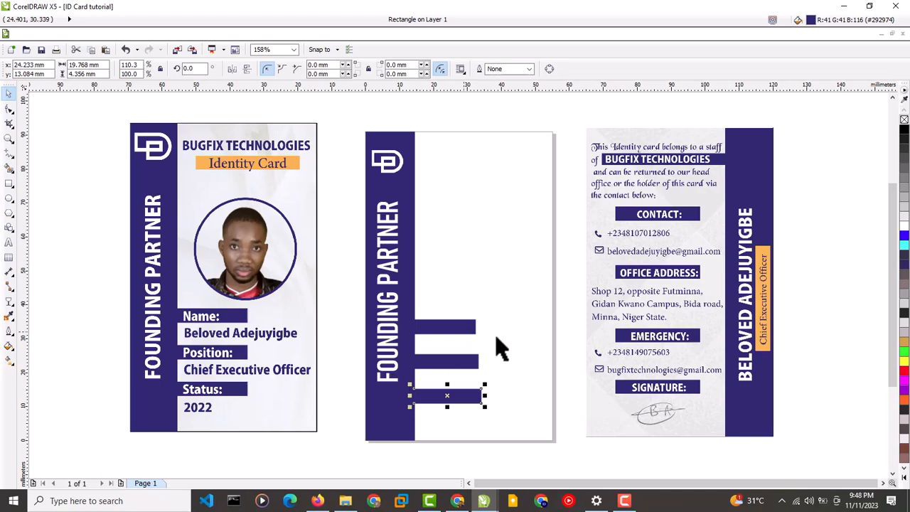
click(113, 259)
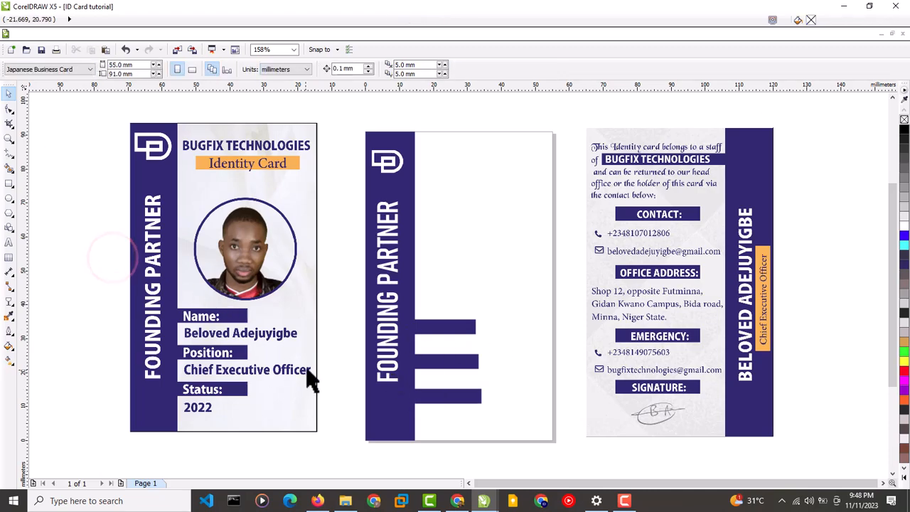
- Draw a circle for the photo above the label bars and set its width and height to 24 mm
click(7, 199)
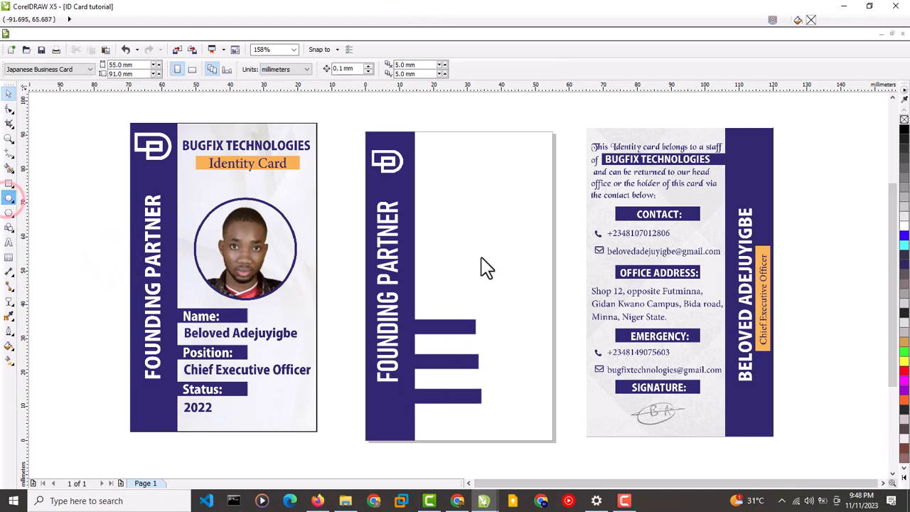
drag(448, 211, 534, 296)
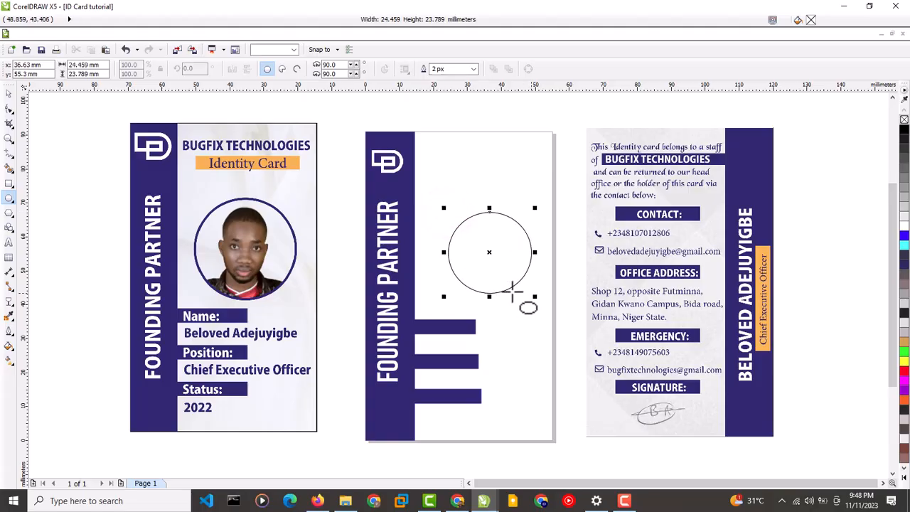
double_click(77, 65)
text(24)
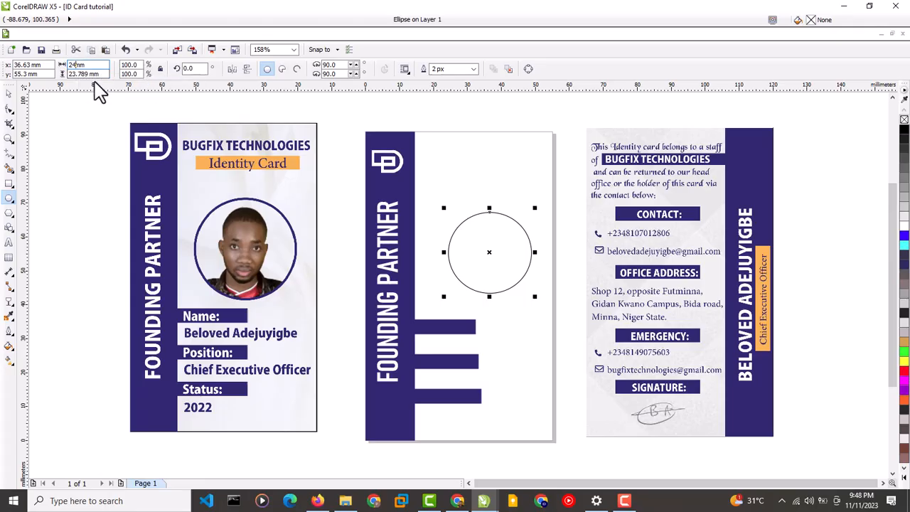
double_click(88, 75)
text(23.)
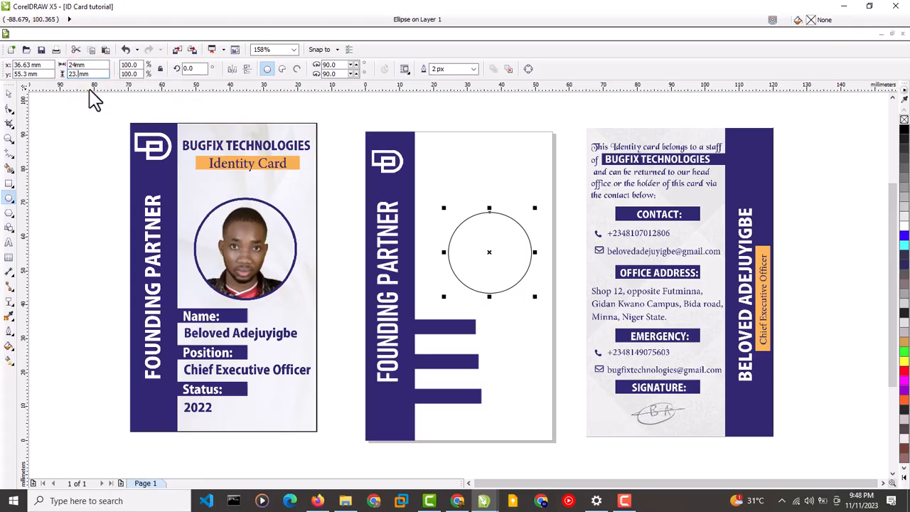
key(Return)
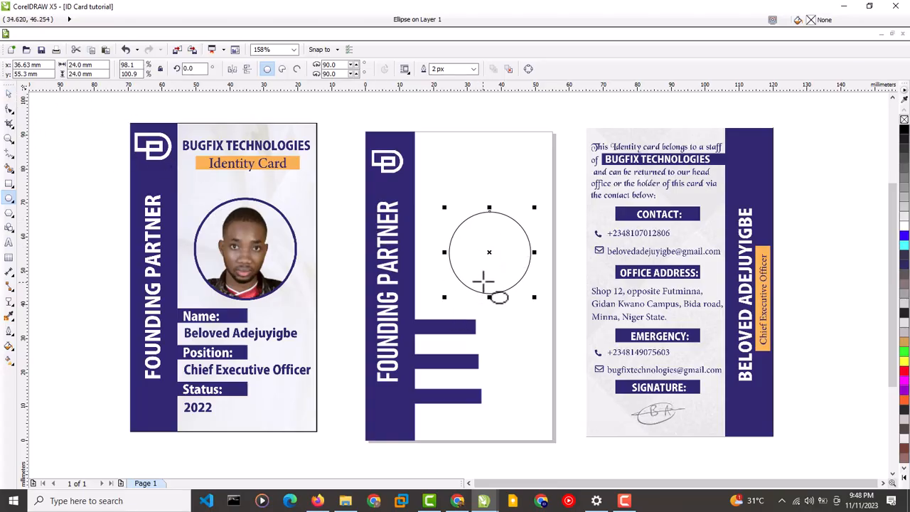
- Give the photo circle an 8 px outline in the blue sampled from the reference card's band
click(14, 334)
click(51, 265)
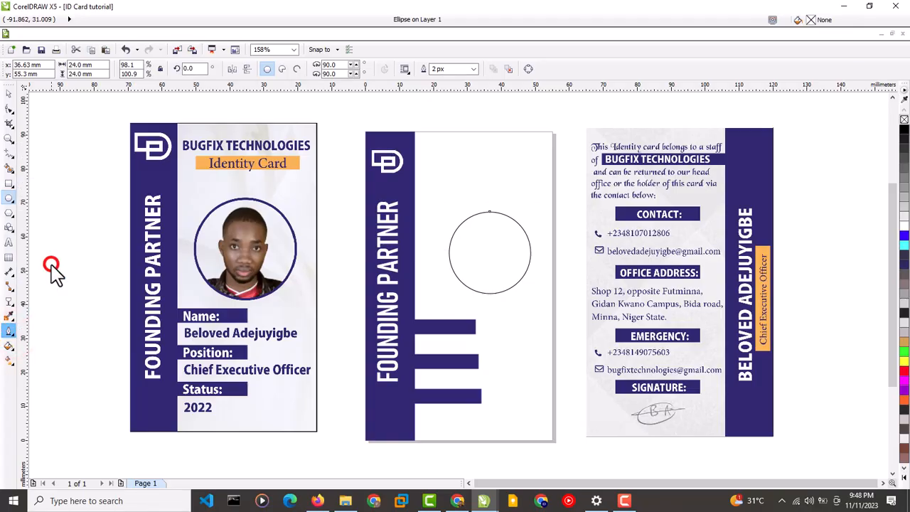
click(15, 337)
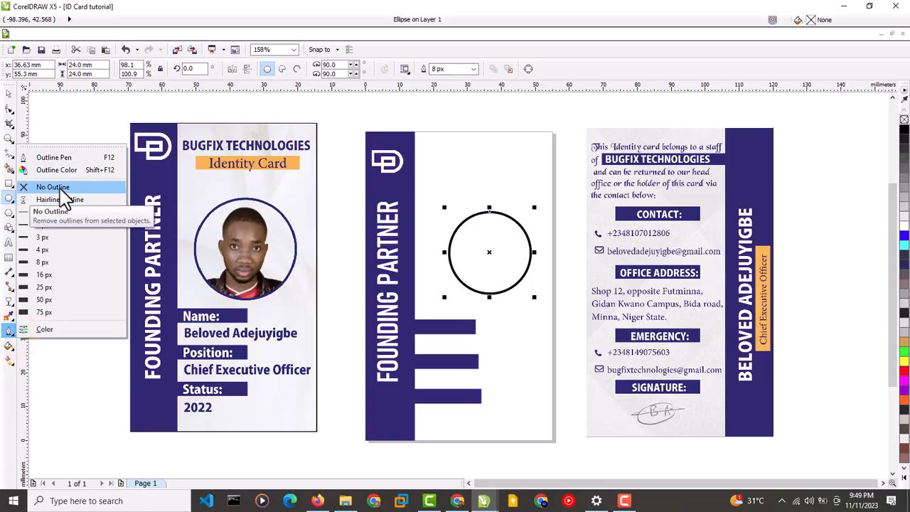
click(11, 318)
click(9, 315)
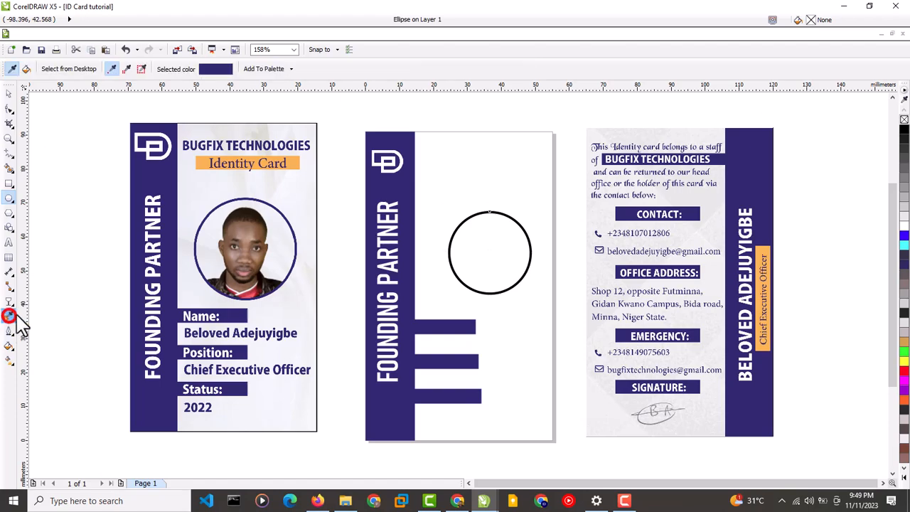
click(172, 284)
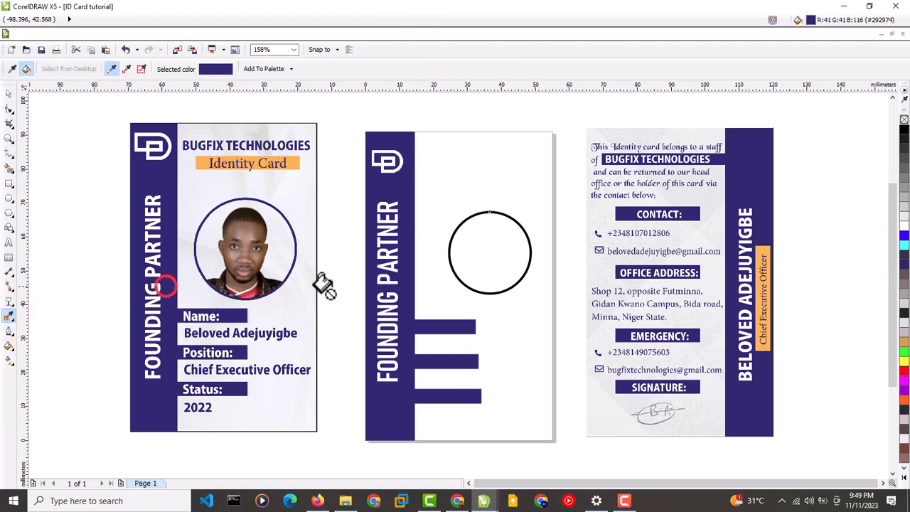
click(453, 246)
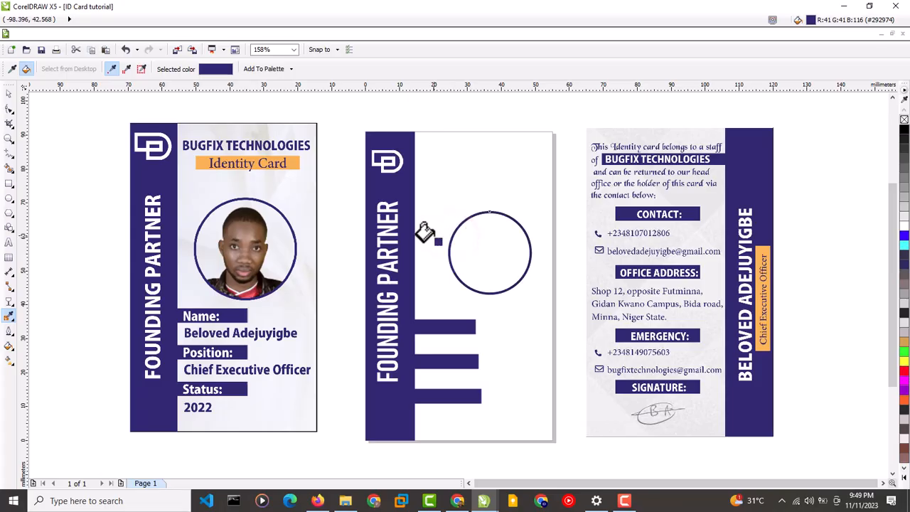
- Move the photo circle slightly left, placing its centre at about 34 mm horizontally
click(10, 93)
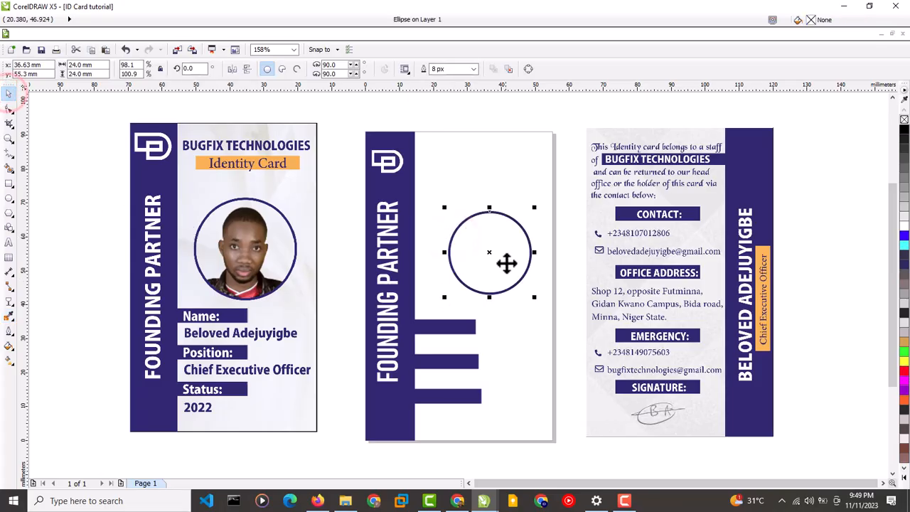
drag(492, 256, 481, 254)
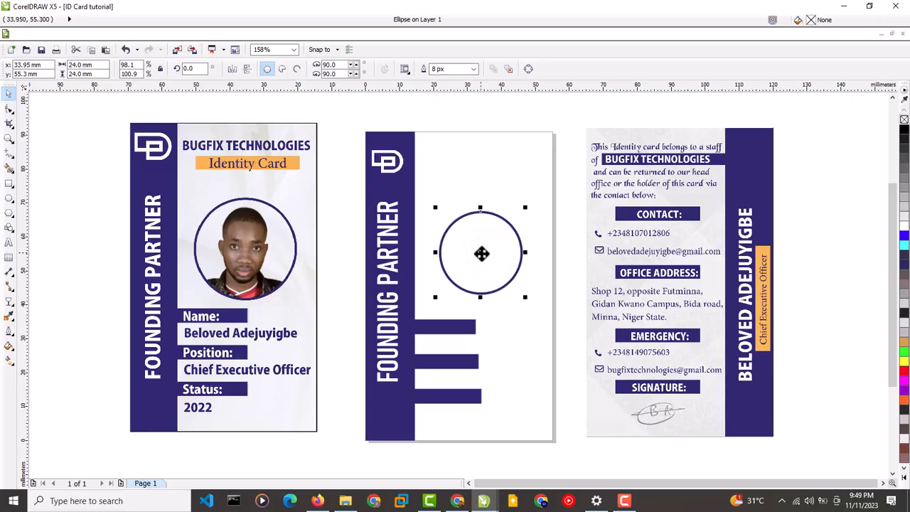
click(49, 203)
- Draw a bar about 25.1 by 3.2 mm above the photo circle, filled with the reference card's sampled orange and without outline
click(8, 182)
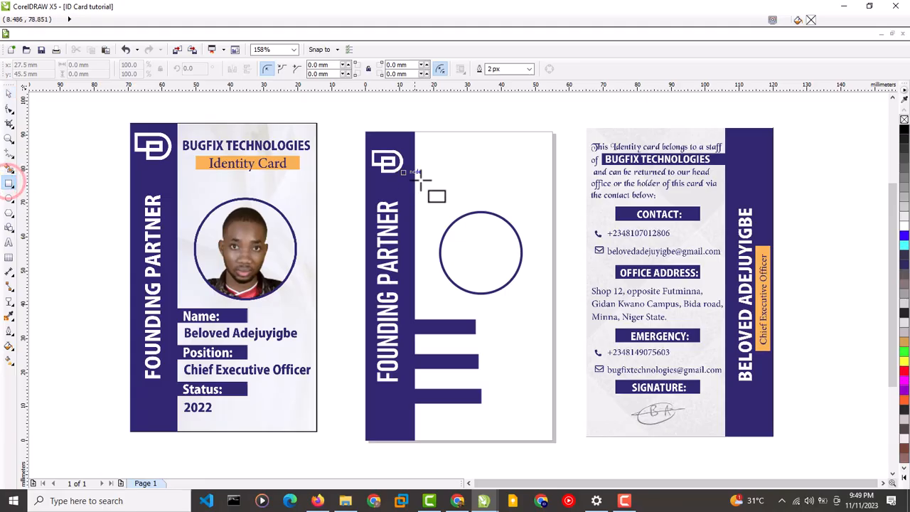
drag(440, 162, 527, 172)
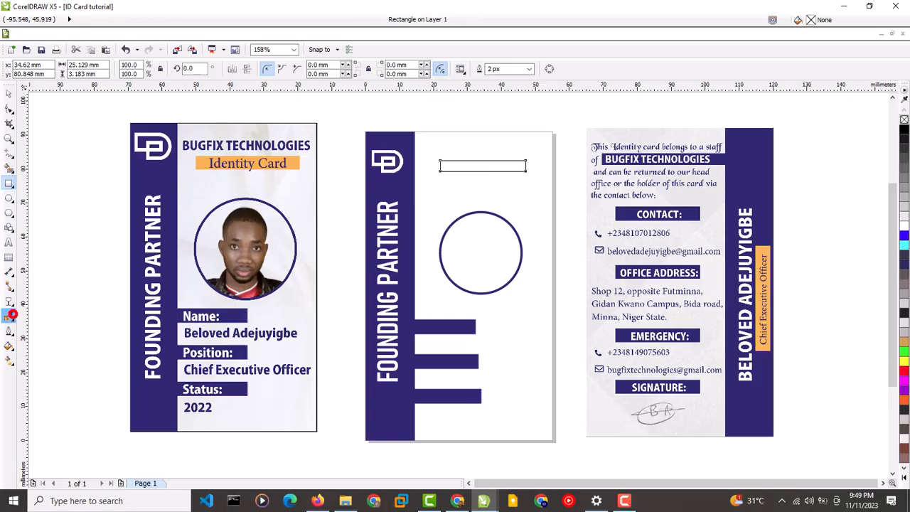
click(9, 317)
click(207, 166)
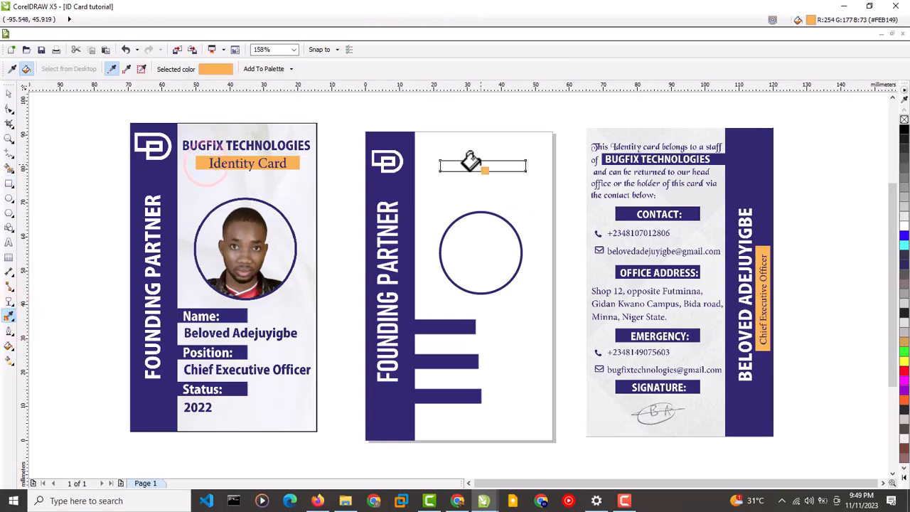
click(469, 162)
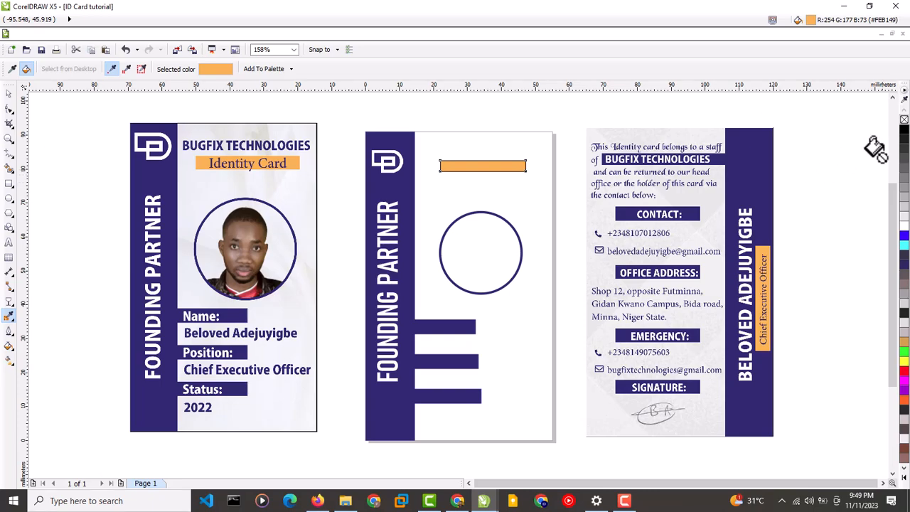
right_click(905, 120)
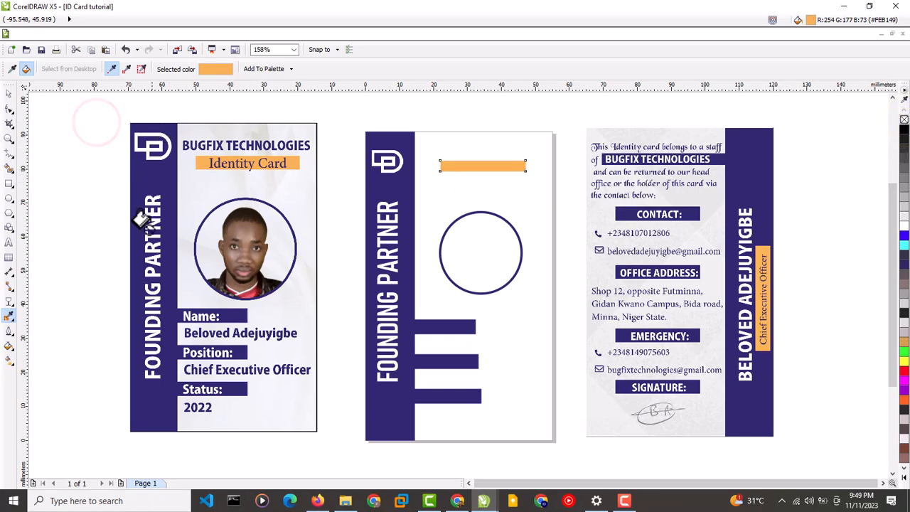
- Add the text "BUGFIX TECHNOLOGIES" beside the page and set its font to Bahnschrift SemiBold Condensed
click(10, 244)
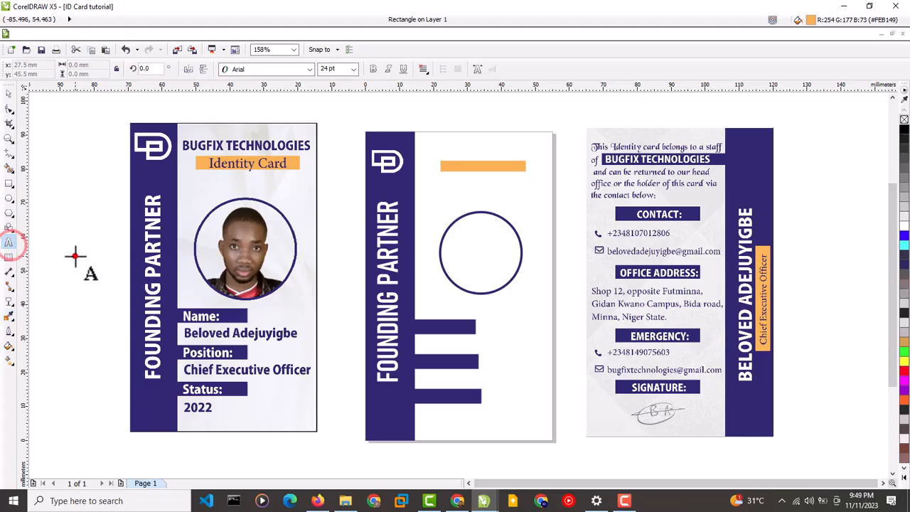
click(75, 256)
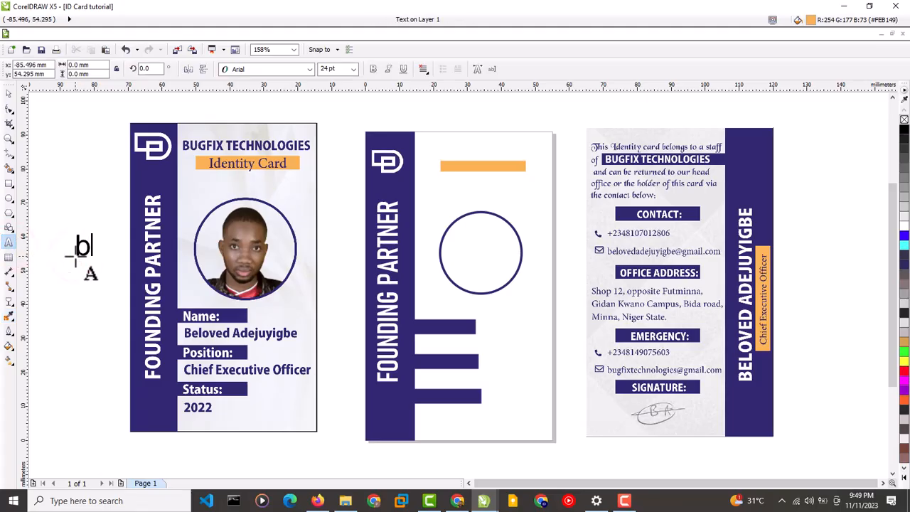
text(b)
key(BackSpace)
key(ctrl+v)
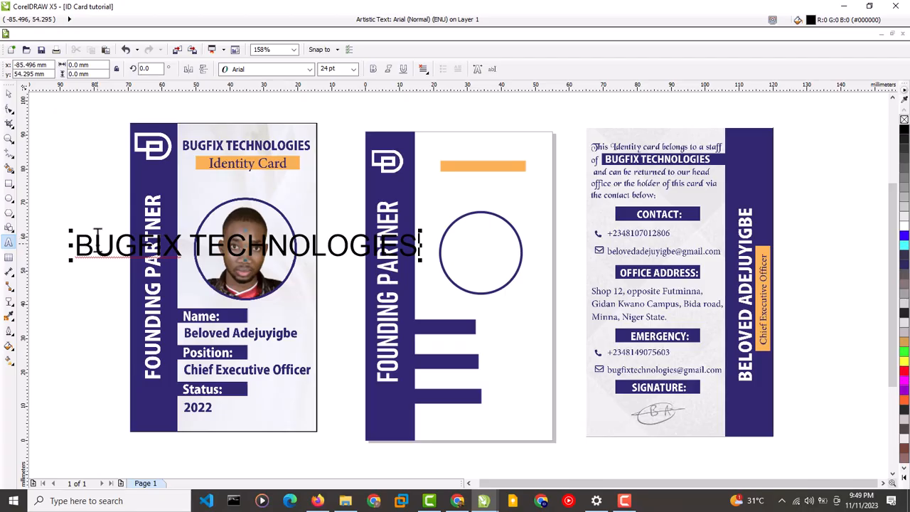
key(ctrl+a)
click(310, 69)
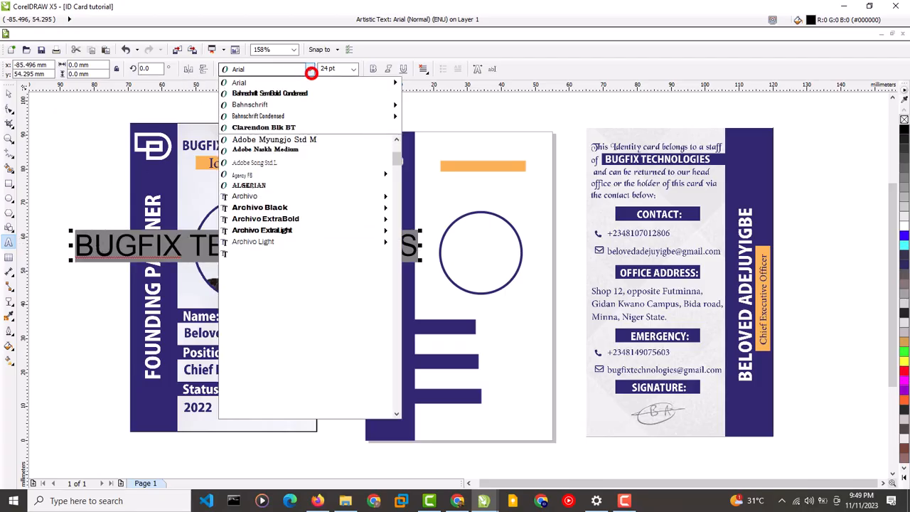
click(279, 94)
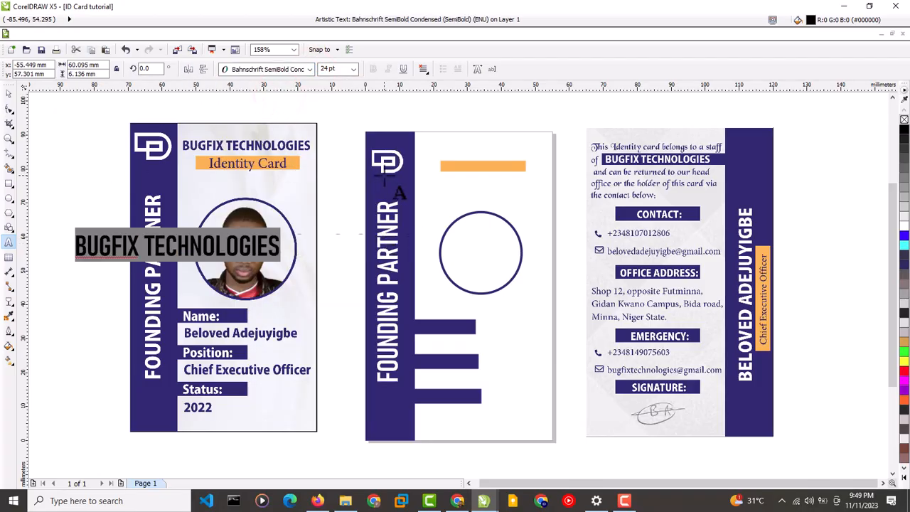
- Recolour the BUGFIX TECHNOLOGIES text with the blue sampled from the reference card's band
click(8, 316)
click(152, 176)
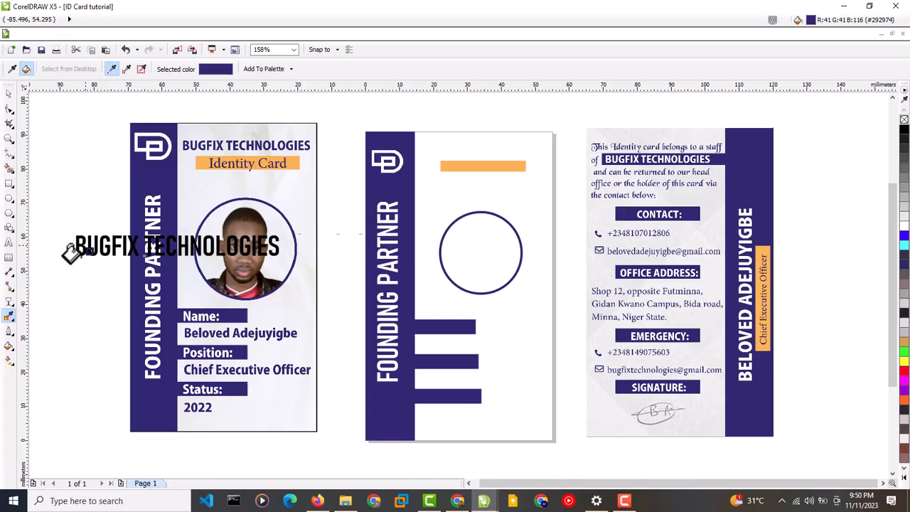
click(84, 251)
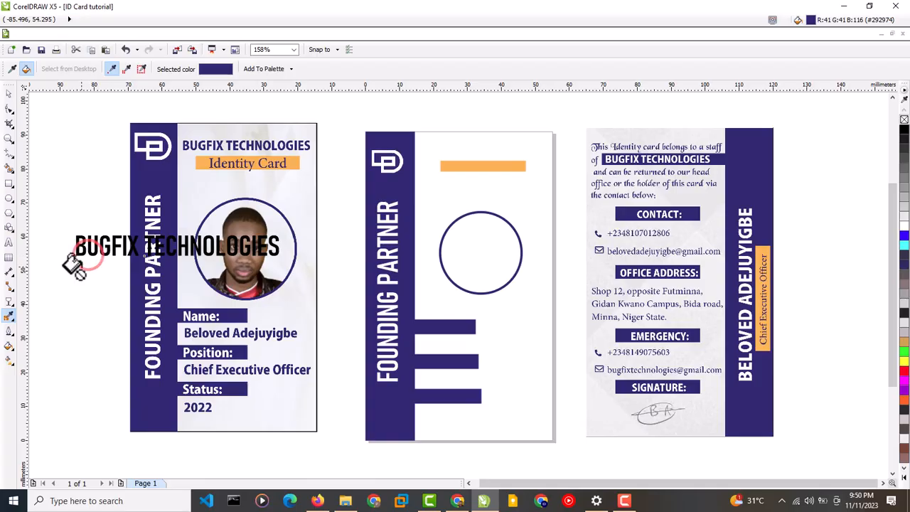
click(84, 251)
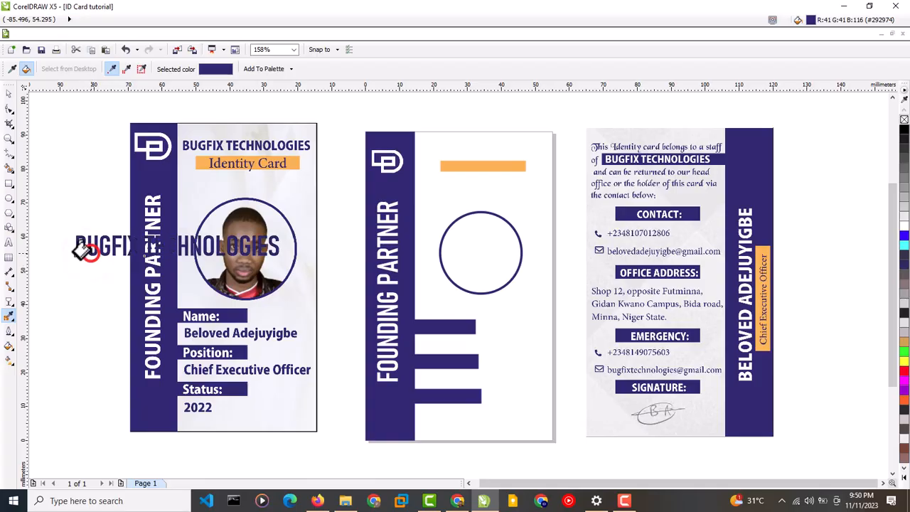
- Place the BUGFIX TECHNOLOGIES text above the orange bar and scale it down to about 29.6 mm wide
click(7, 93)
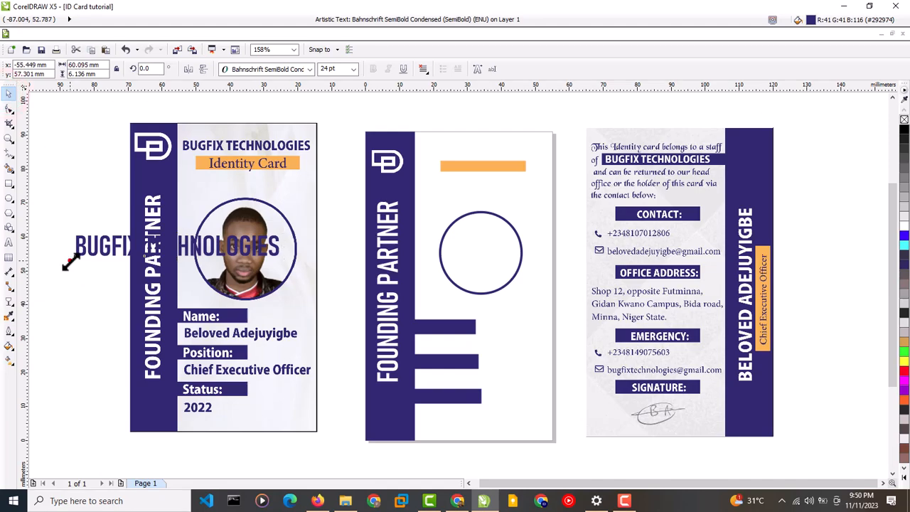
drag(70, 259, 129, 253)
drag(202, 242, 493, 149)
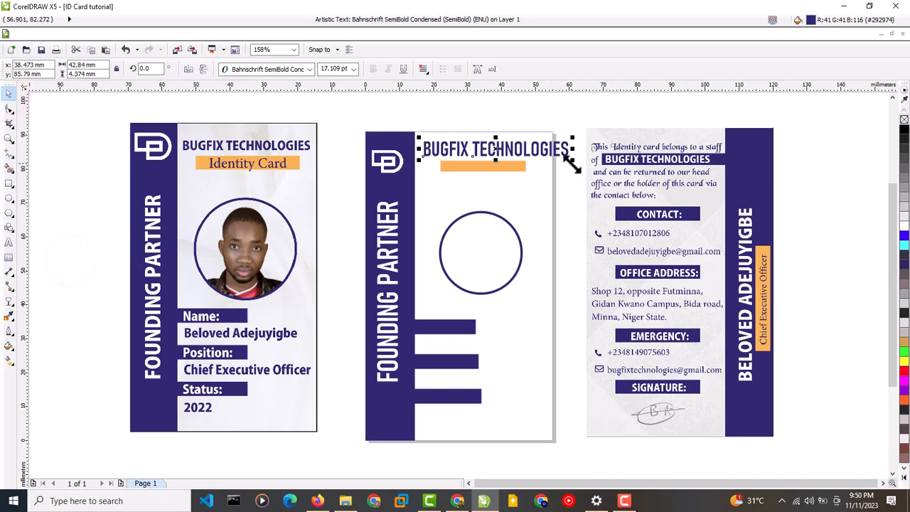
drag(573, 162, 551, 162)
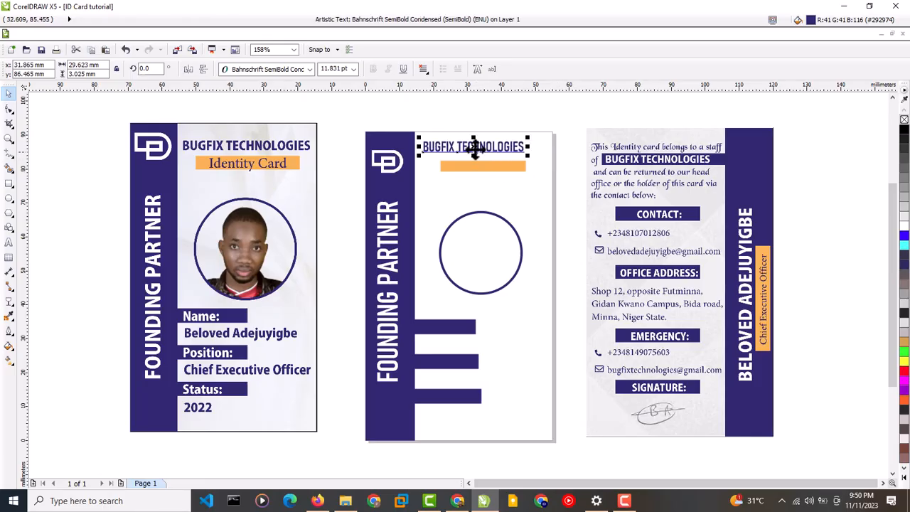
- Fit the company title over the orange bar, slightly wider than the bar, and raise the bar closer beneath it
mouse_move(472, 143)
mouse_down()
mouse_move(487, 163)
mouse_move(482, 153)
mouse_up()
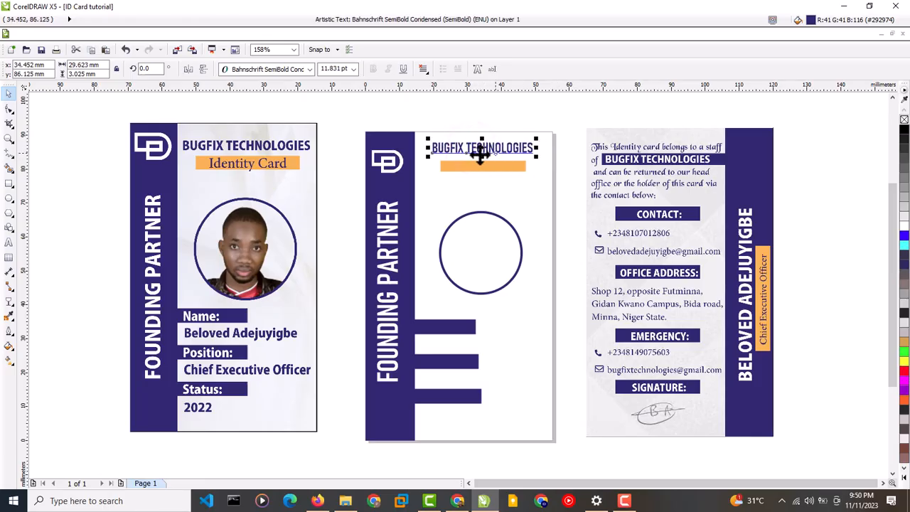
drag(428, 158, 476, 146)
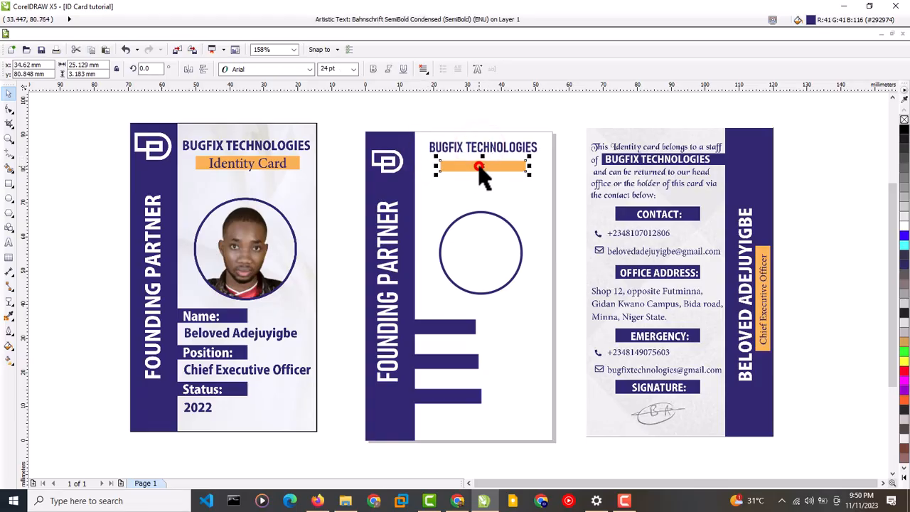
click(484, 166)
drag(483, 166, 483, 163)
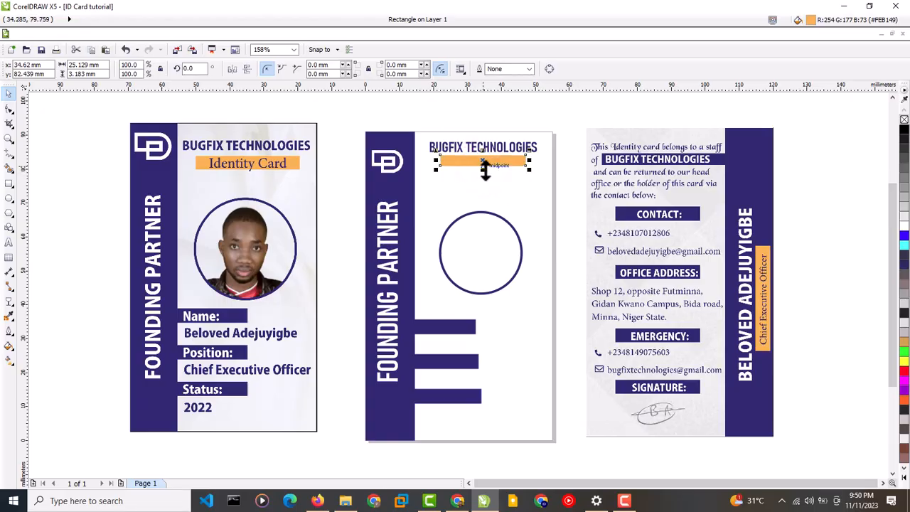
- Add the text "Identity Card" beside the page and set its font to Archivo Light in Light-Italic
click(8, 242)
click(44, 246)
text(Identity card)
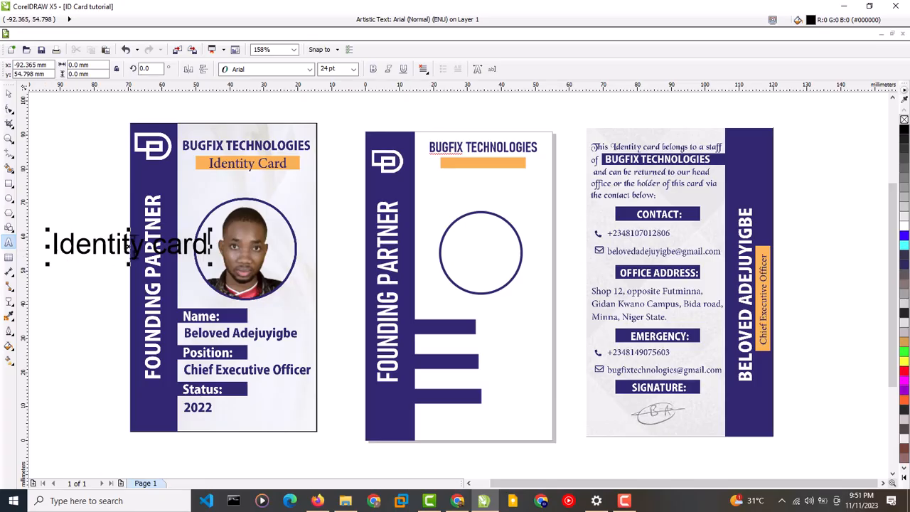
key(BackSpace)
text(C)
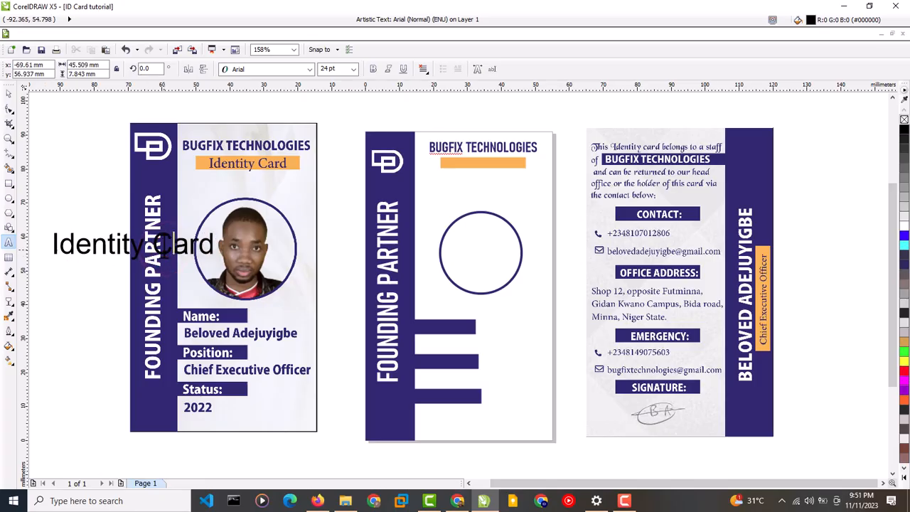
key(ctrl+a)
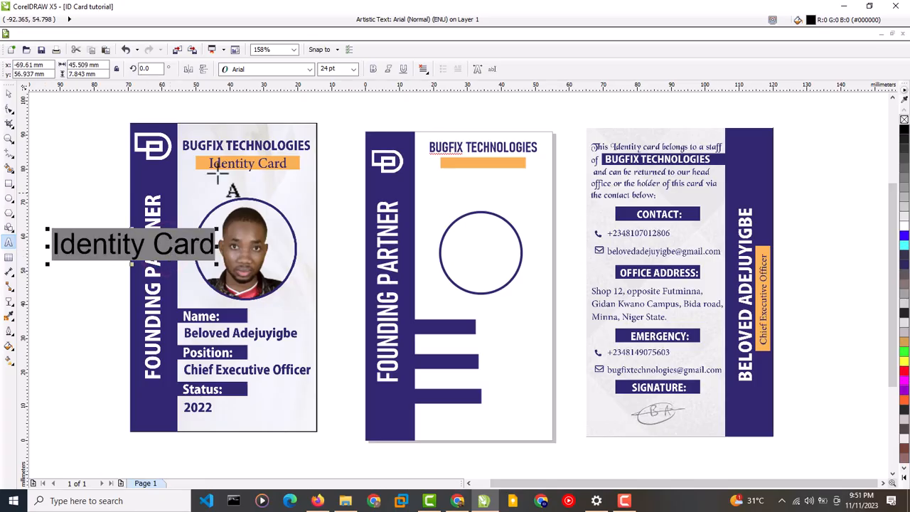
click(310, 69)
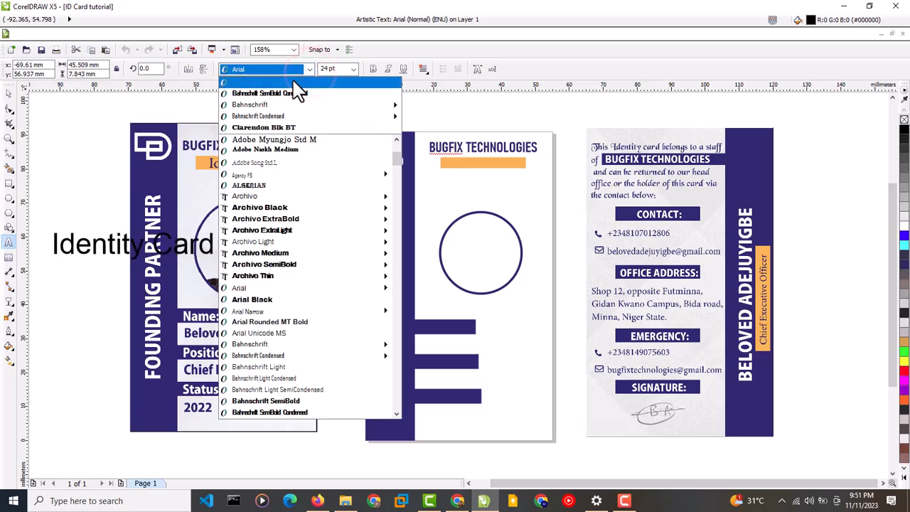
mouse_move(274, 245)
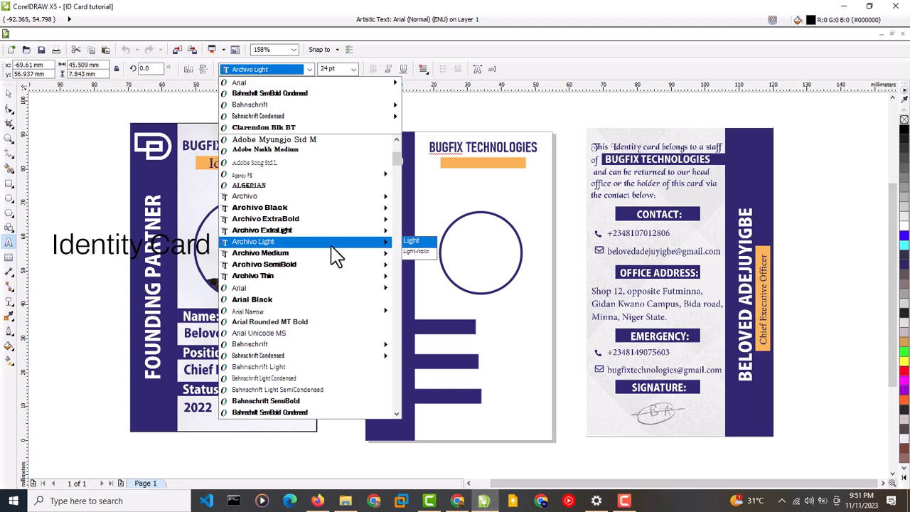
click(416, 251)
- Shrink the Identity Card text to about 15.4 mm wide and centre it on the orange bar
drag(131, 244, 469, 171)
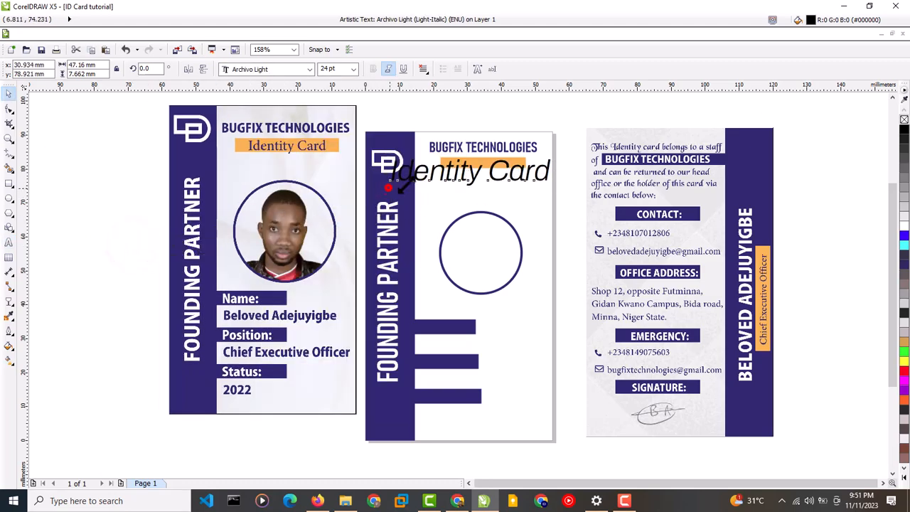
drag(399, 186, 489, 163)
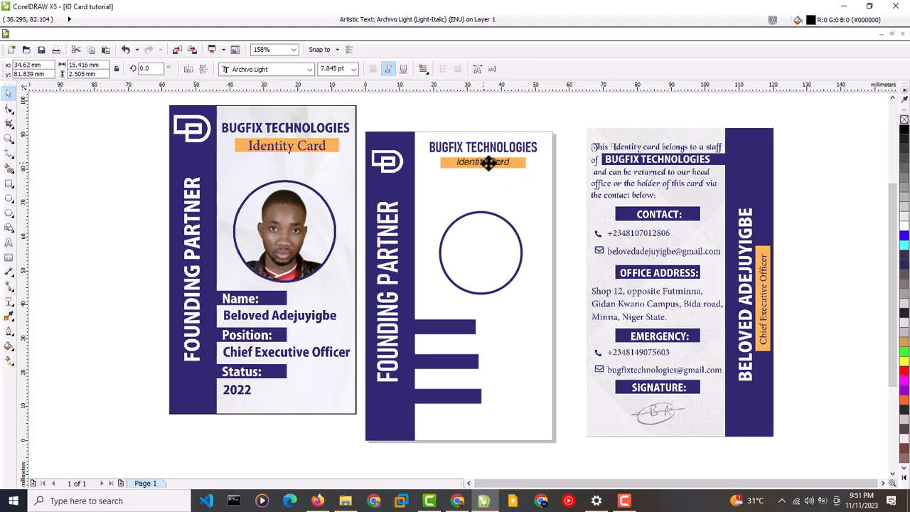
click(152, 229)
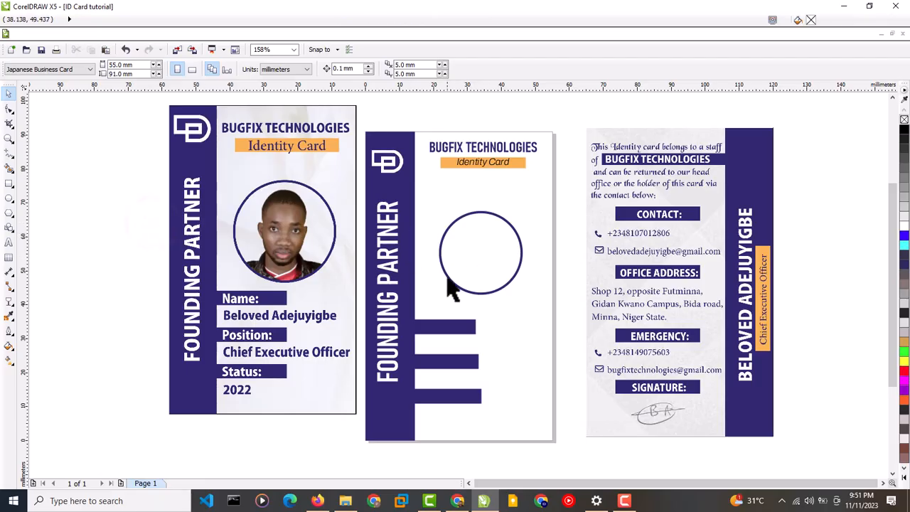
- Bring the seated portrait from the Bugfix Technologies Passport folder into the drawing and enlarge it to about 50.4 mm wide
click(347, 502)
click(256, 44)
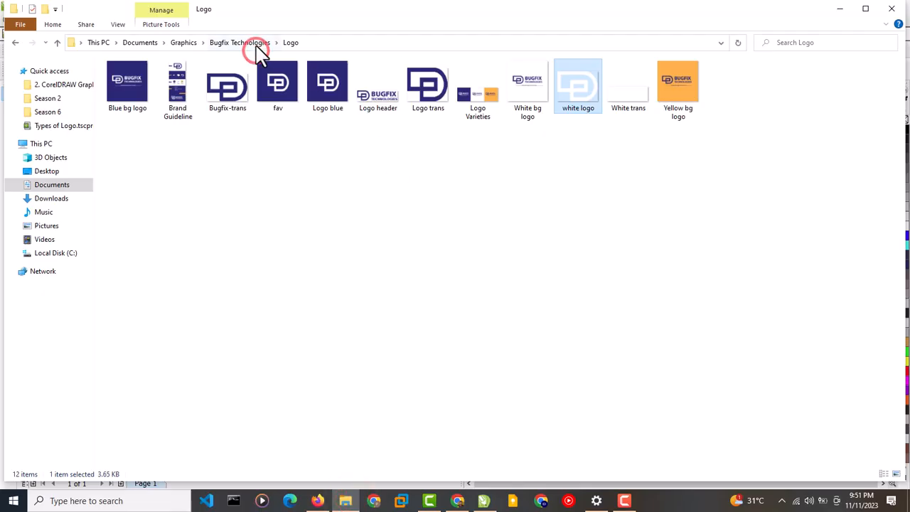
double_click(372, 121)
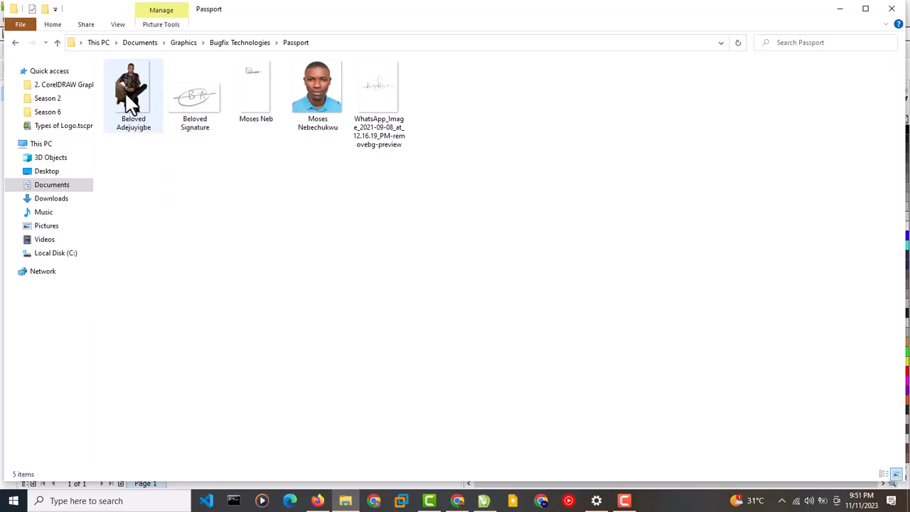
drag(130, 112, 171, 254)
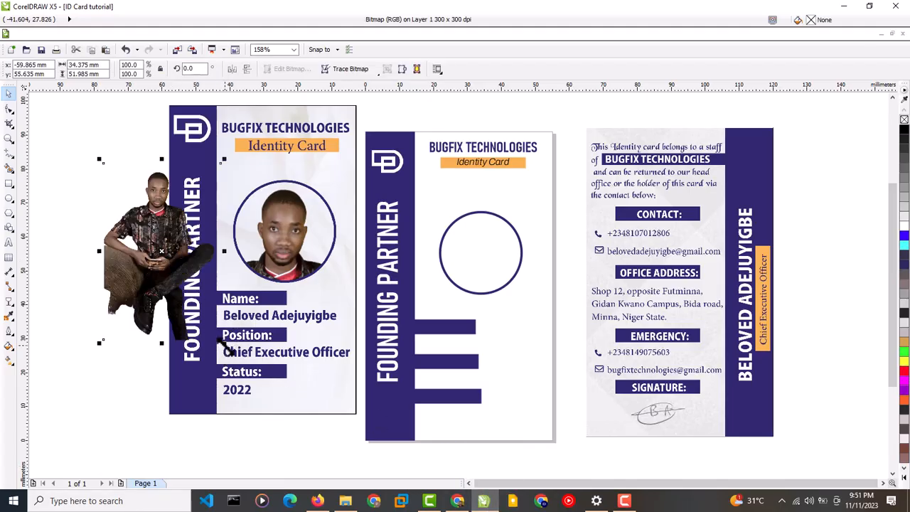
drag(224, 343, 281, 425)
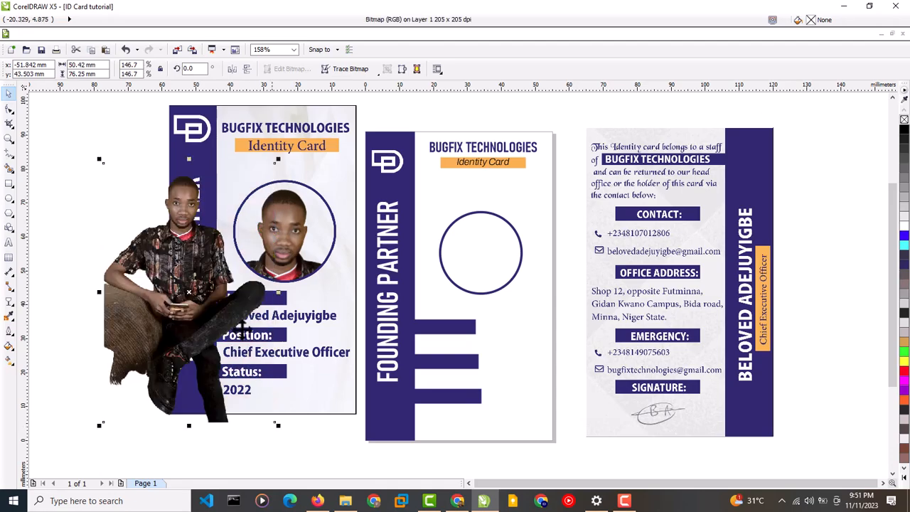
- PowerClip the portrait inside the empty circle frame on the card
click(169, 34)
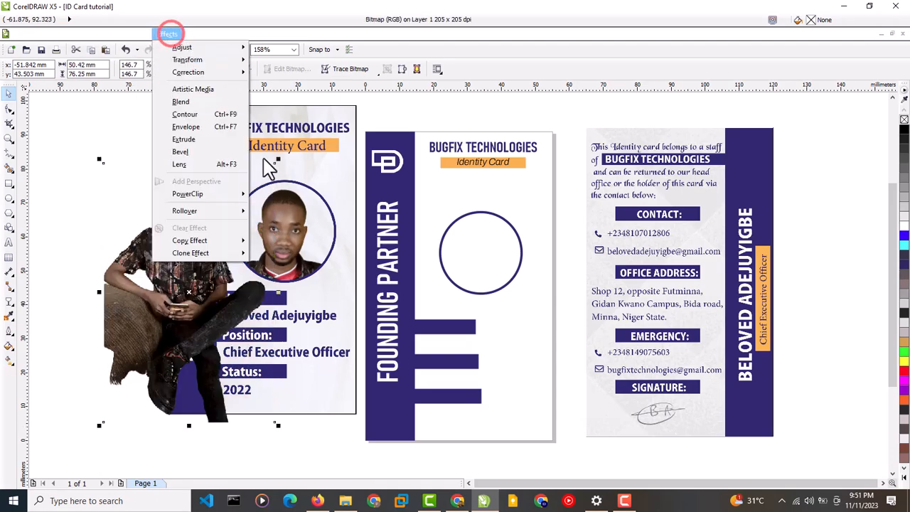
click(242, 194)
click(287, 195)
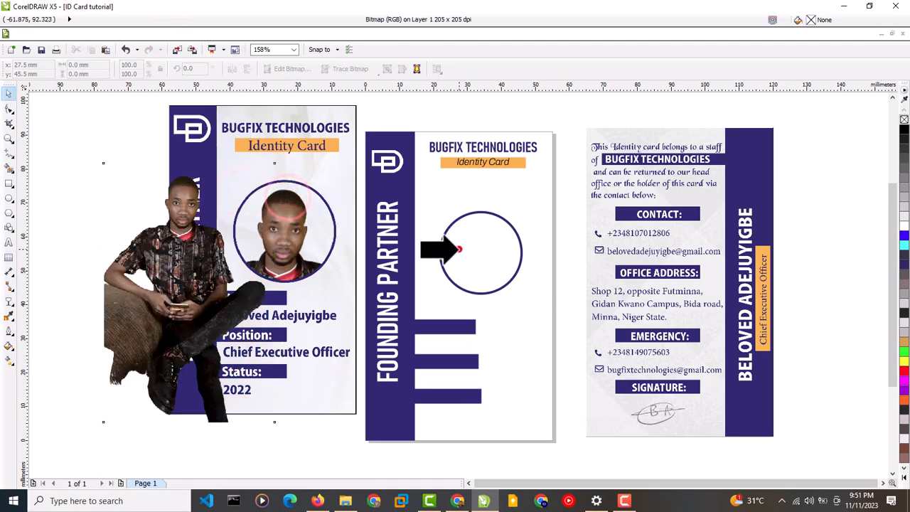
click(459, 248)
- Edit the circle's PowerClip contents so the portrait's head and shoulders sit inside the frame, and finish editing
right_click(462, 250)
click(487, 21)
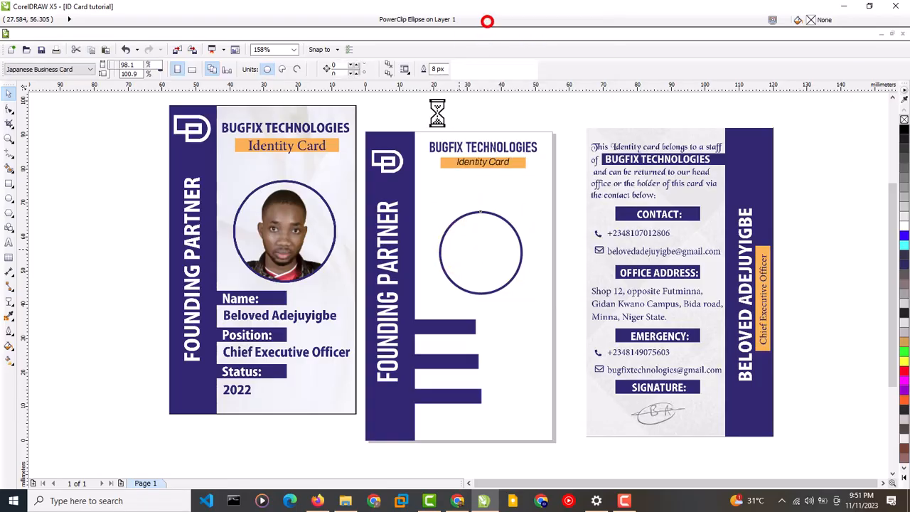
drag(189, 263, 482, 321)
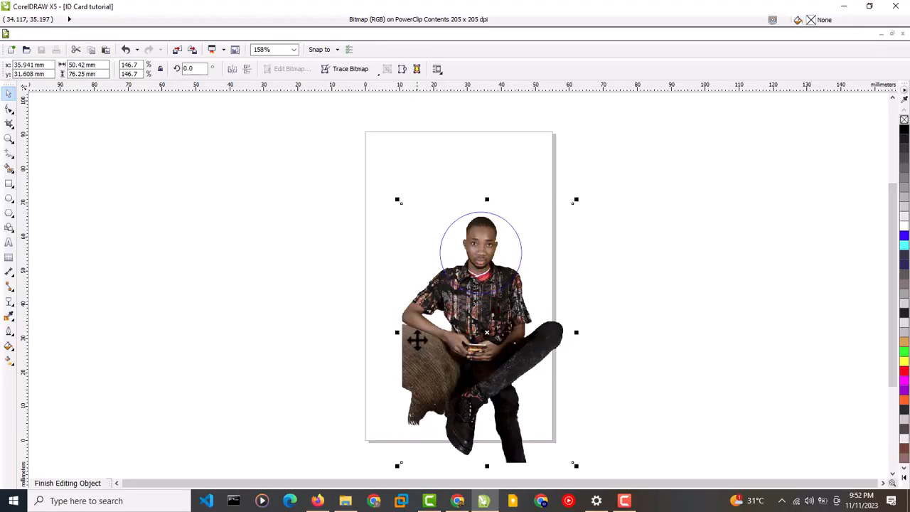
click(99, 483)
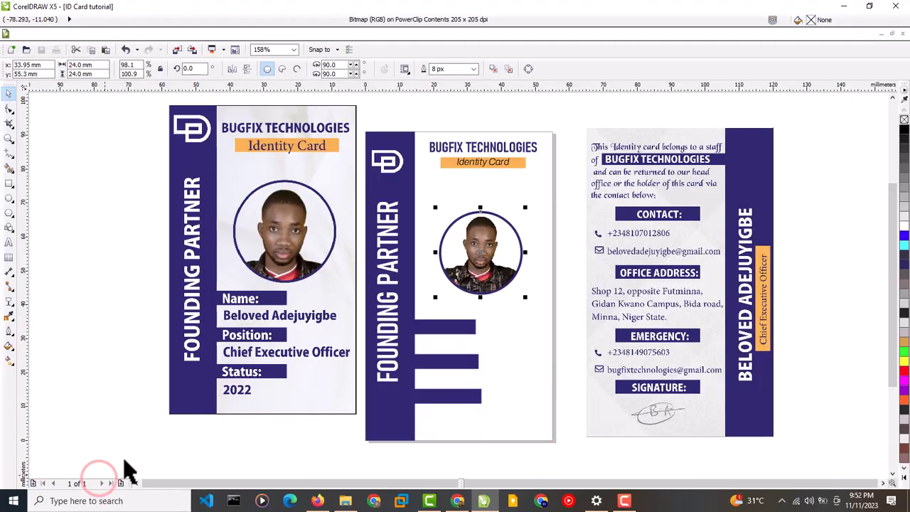
click(141, 311)
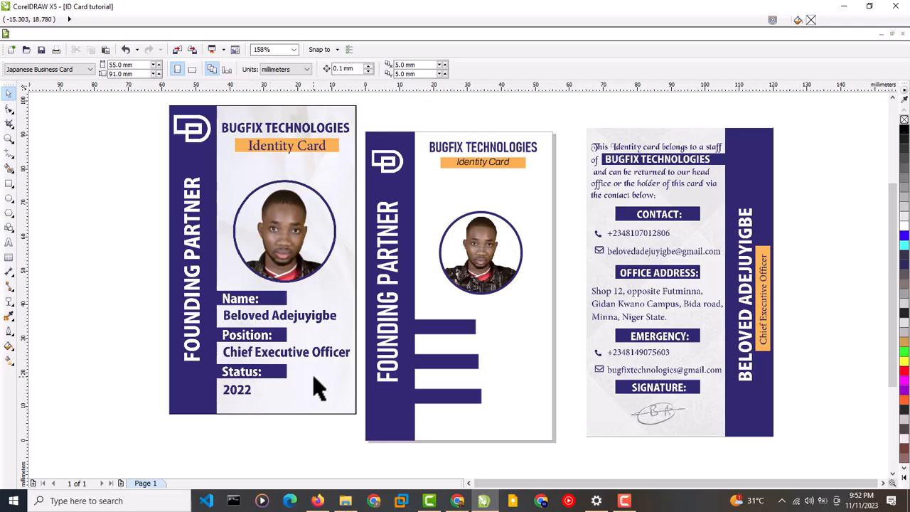
- Delete the front-side reference card image beside the page
click(262, 299)
key(Delete)
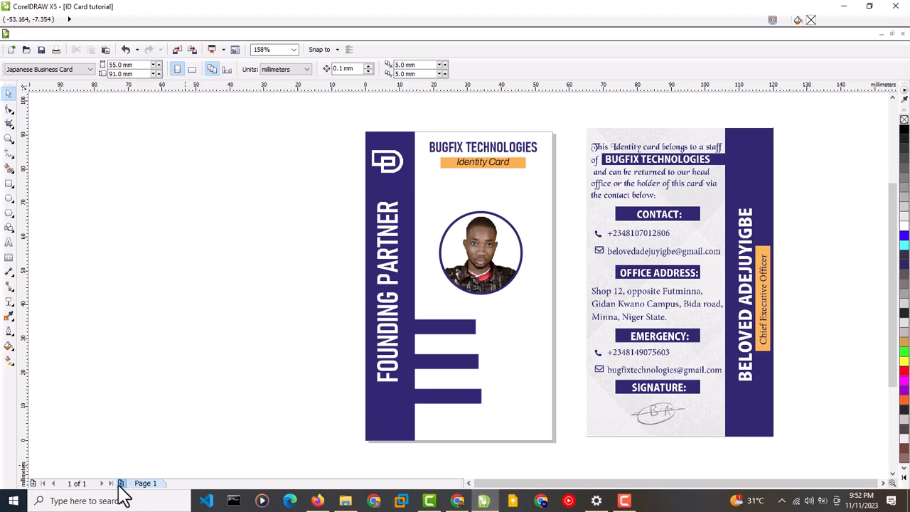
- Add a second page and move the back-side reference card image to the left of the blank page
click(118, 484)
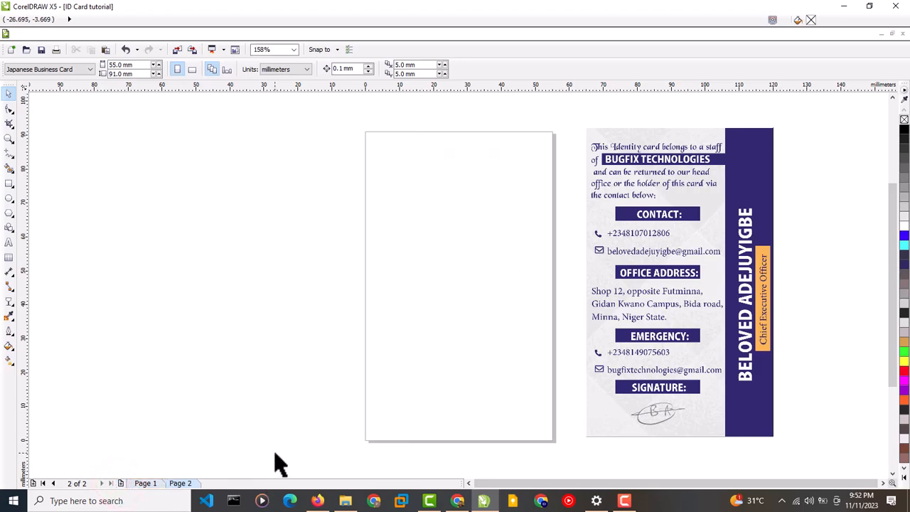
drag(681, 350, 199, 349)
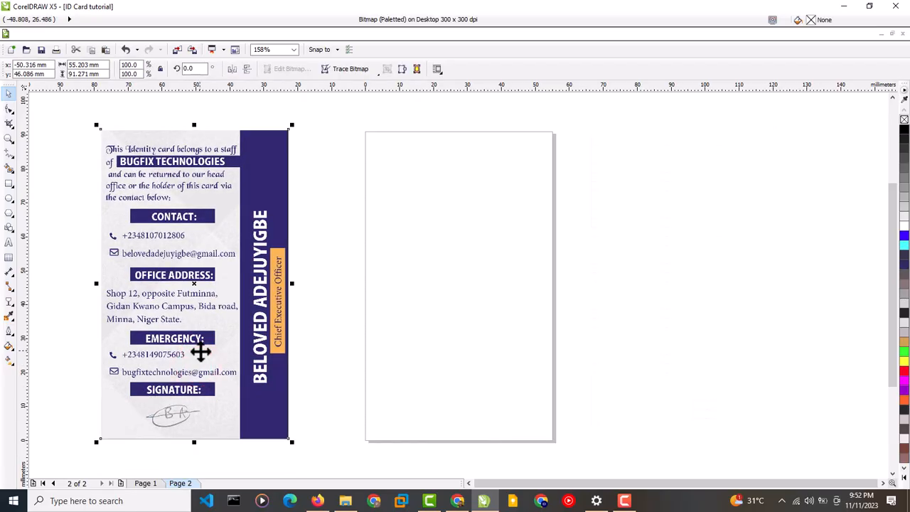